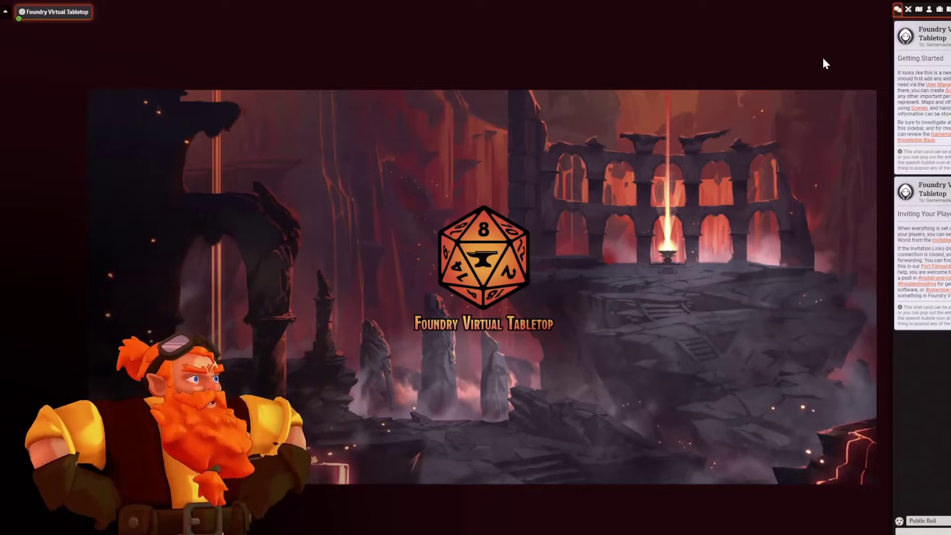
Step: Delete the default Foundry scene from the Scenes list
left_click(919, 9)
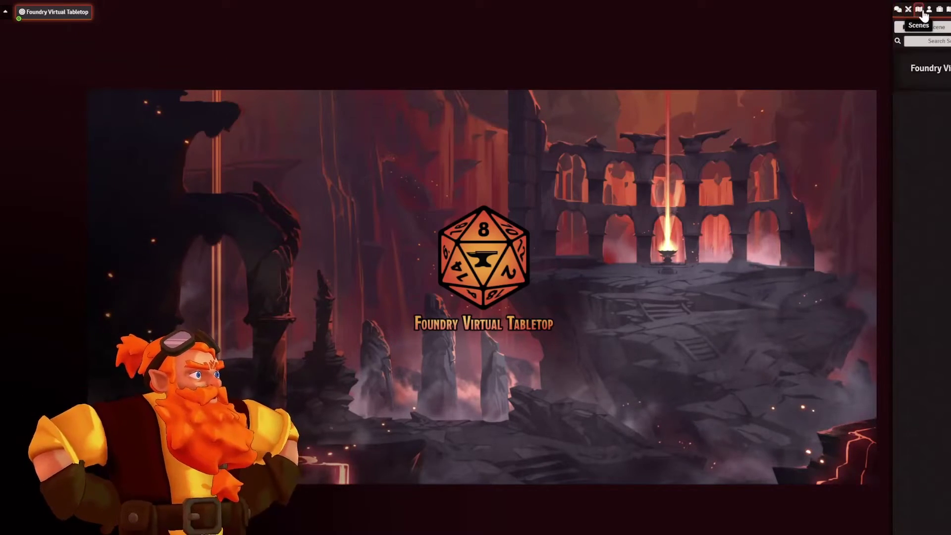
right_click(922, 79)
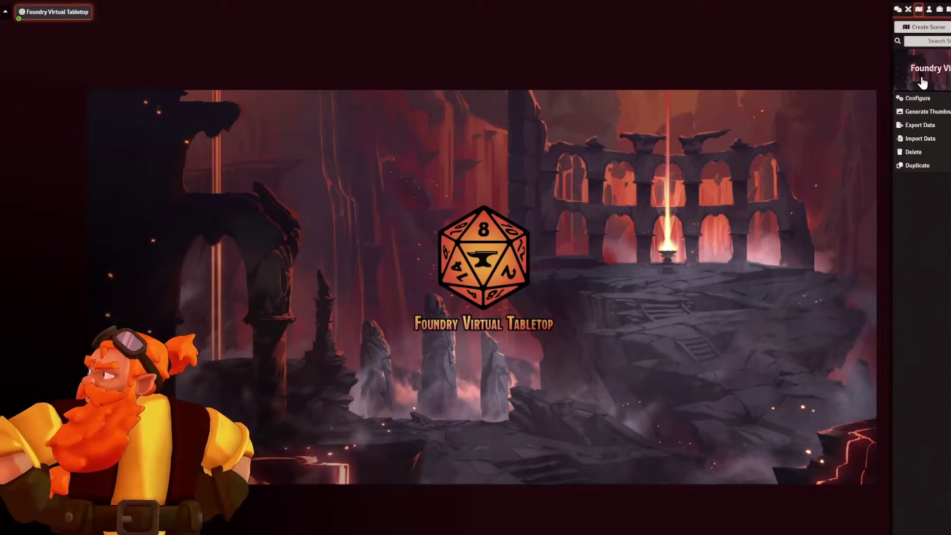
left_click(914, 152)
left_click(767, 110)
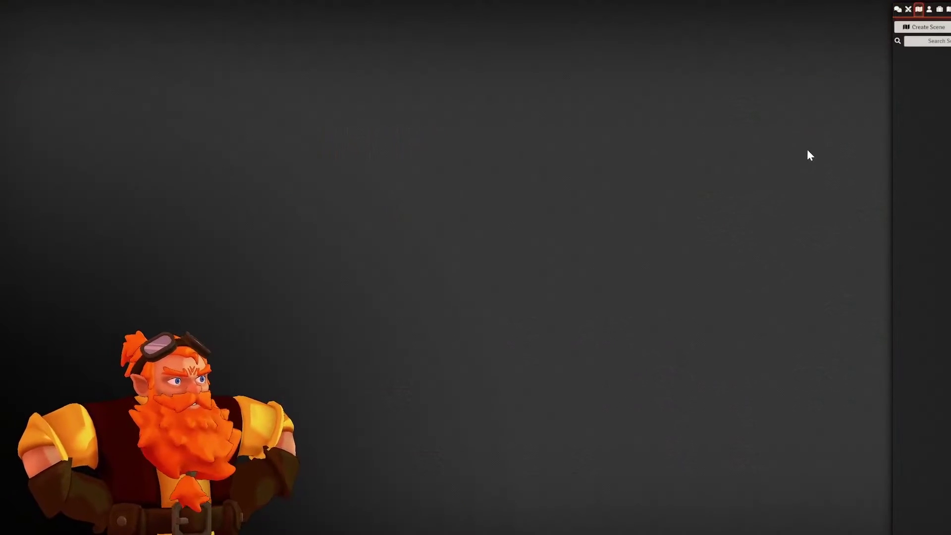
Step: Create a new scene named 'Landing Page'
left_click(922, 27)
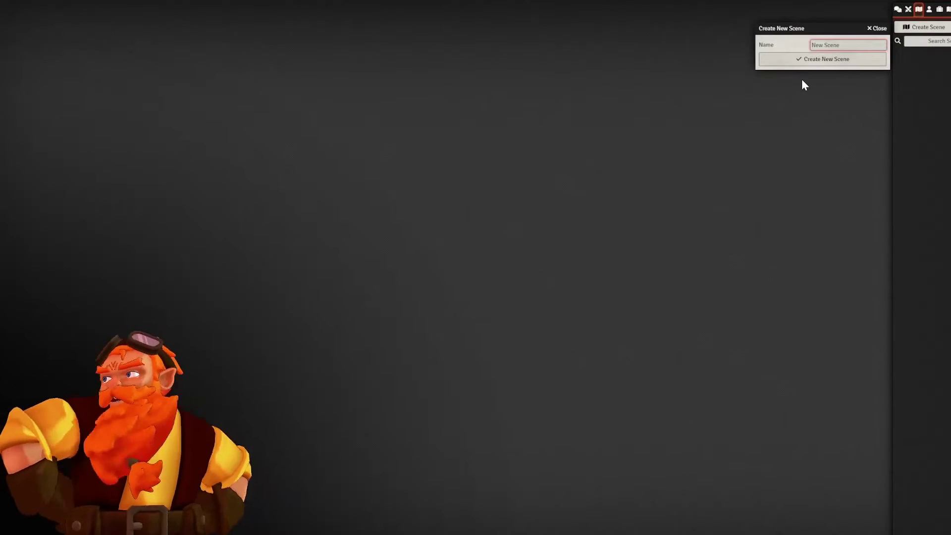
type("Landing P")
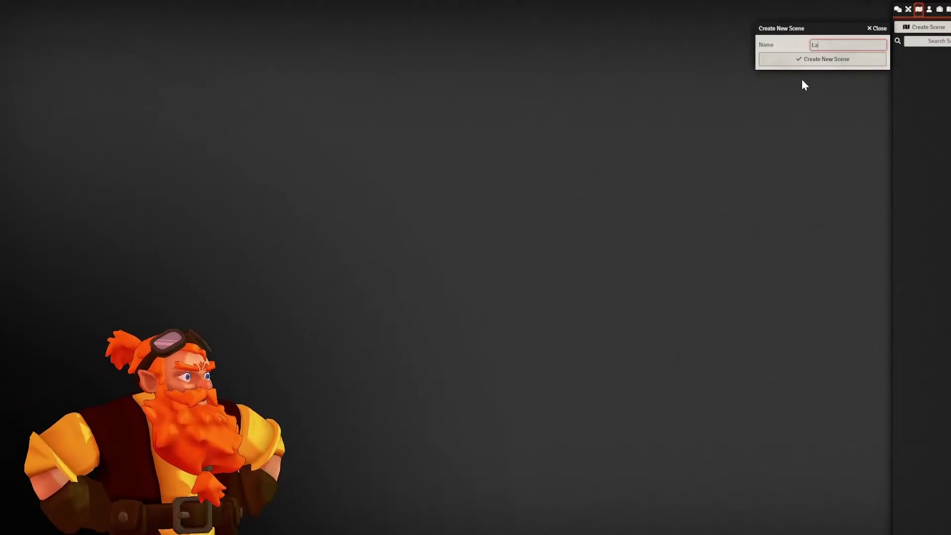
type("age")
key("Return")
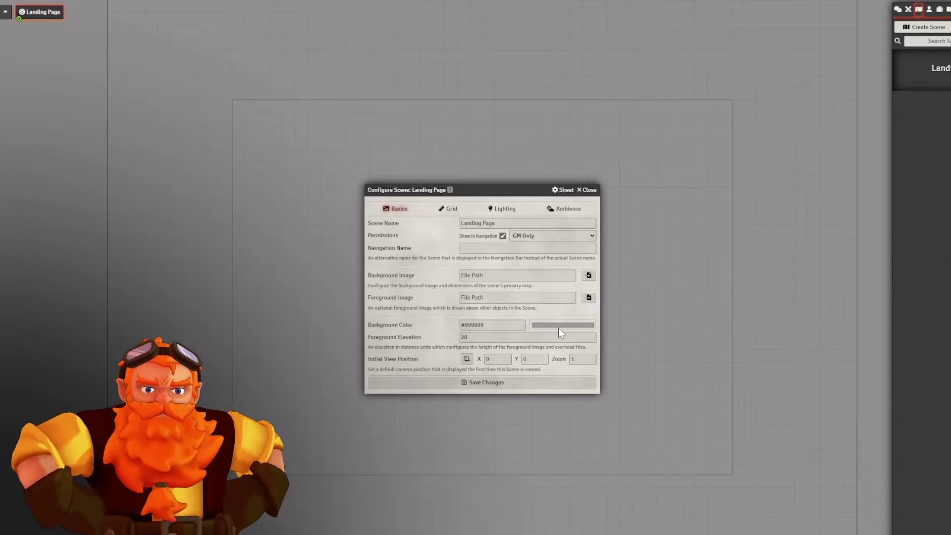
Step: Set the background colour to #000000 and the scene size to 2560×1440
left_click_drag(568, 368, 417, 438)
left_click(406, 337)
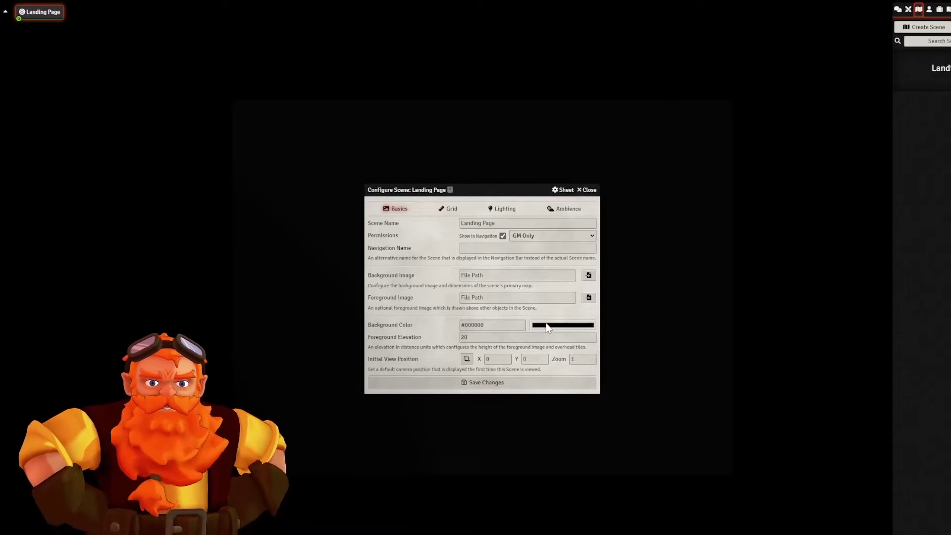
left_click(449, 209)
left_click_drag(499, 259, 274, 263)
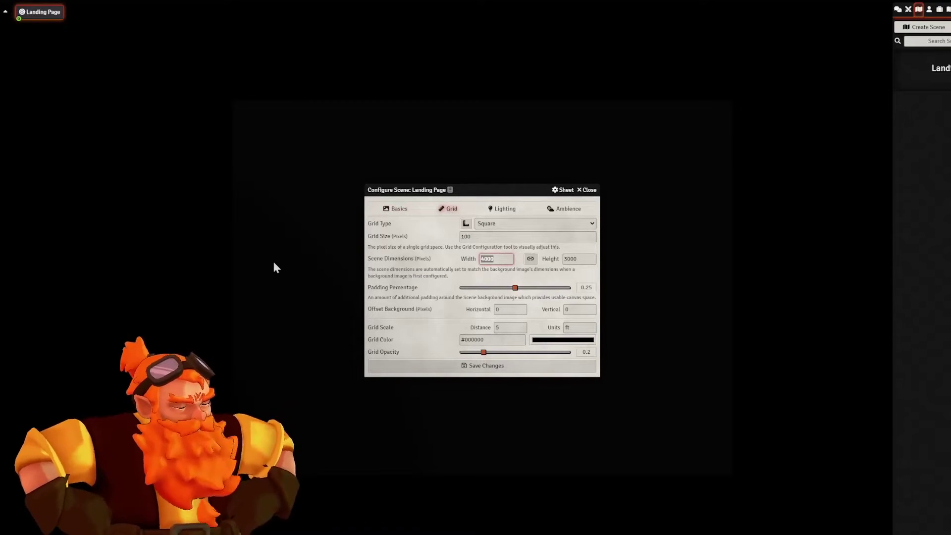
type("2560")
left_click_drag(584, 259, 542, 259)
type("1440")
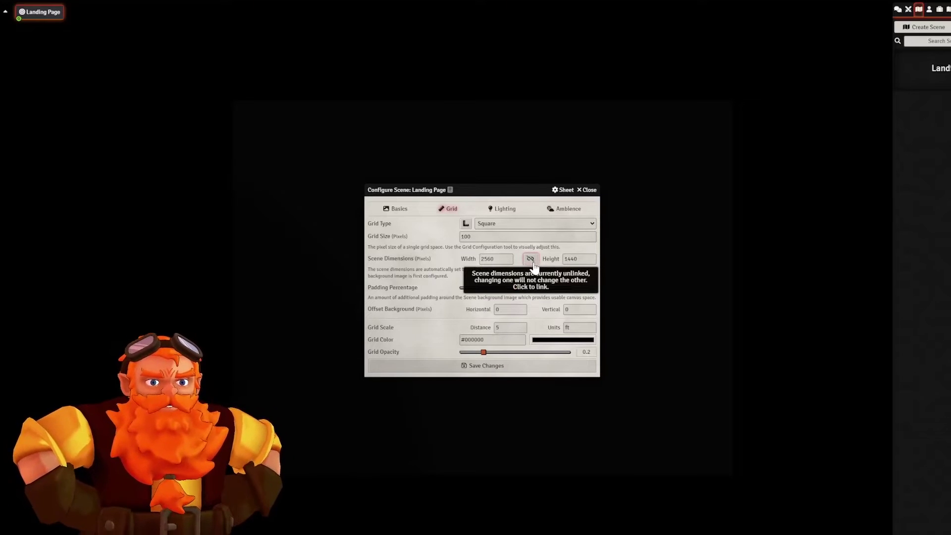
left_click_drag(504, 258, 457, 254)
left_click_drag(592, 259, 543, 255)
left_click(549, 275)
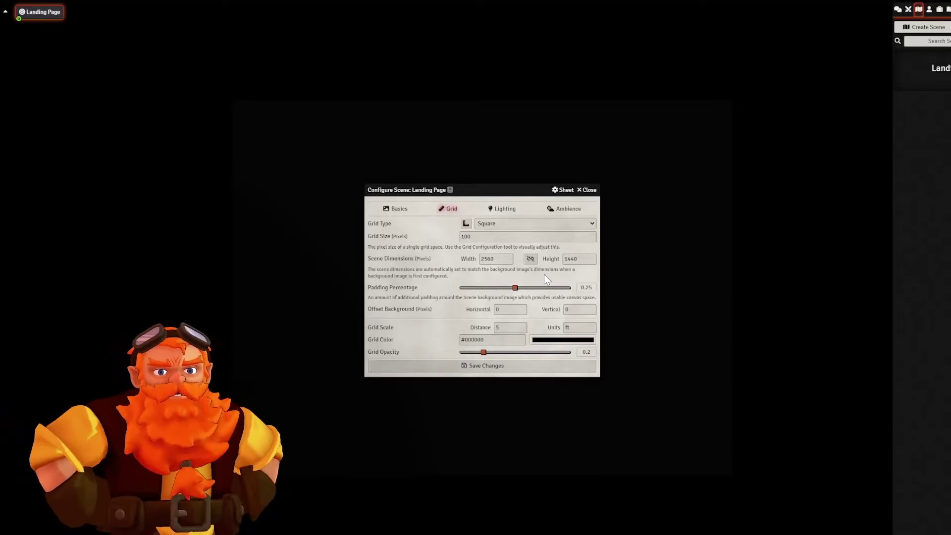
Step: Make the scene gridless with a padding percentage of 0
left_click(504, 235)
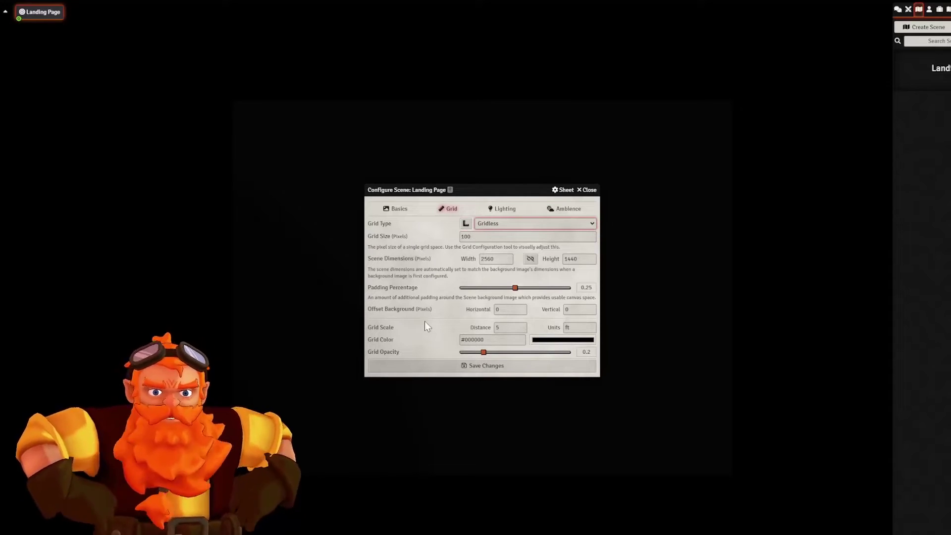
left_click(501, 279)
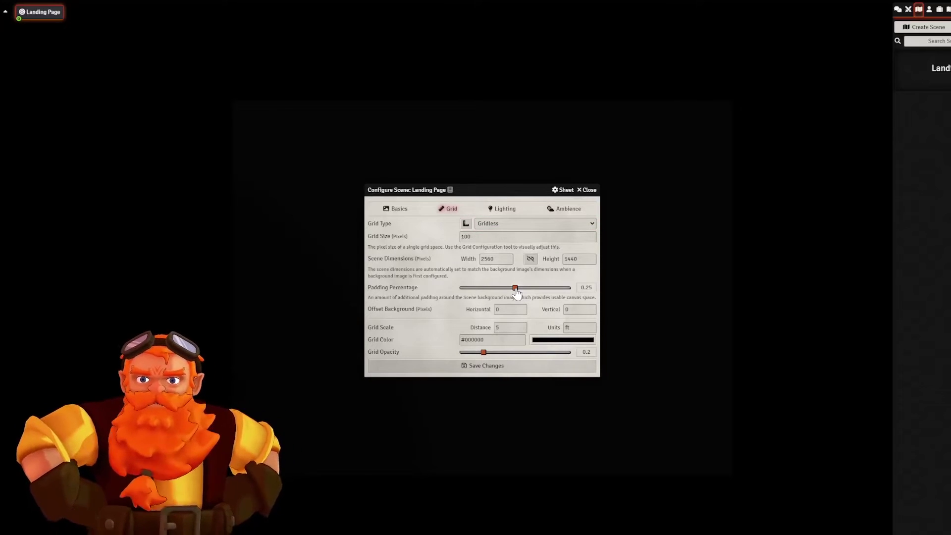
left_click_drag(516, 290, 385, 288)
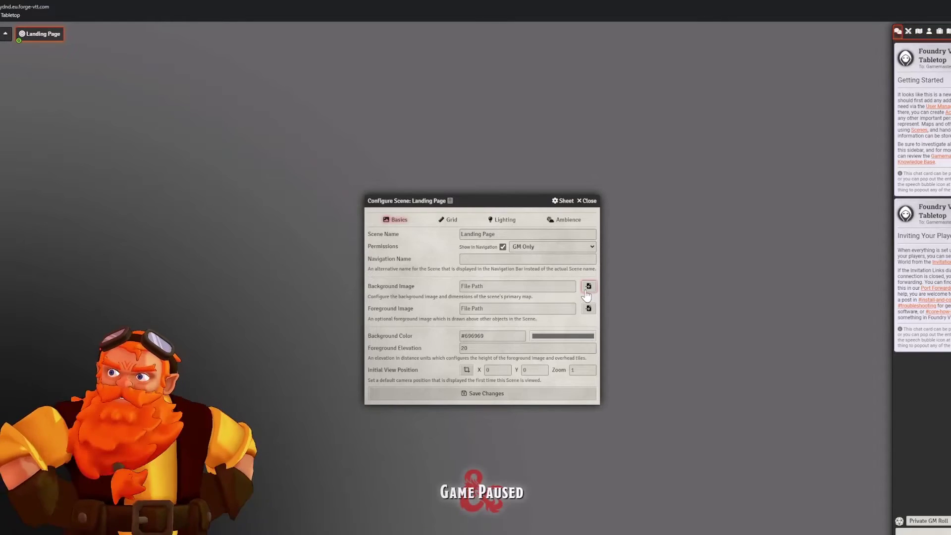
Step: Create a 'Landing Page Assets' subfolder inside Map Tiles in the background image browser
left_click(586, 291)
left_click_drag(439, 25, 255, 27)
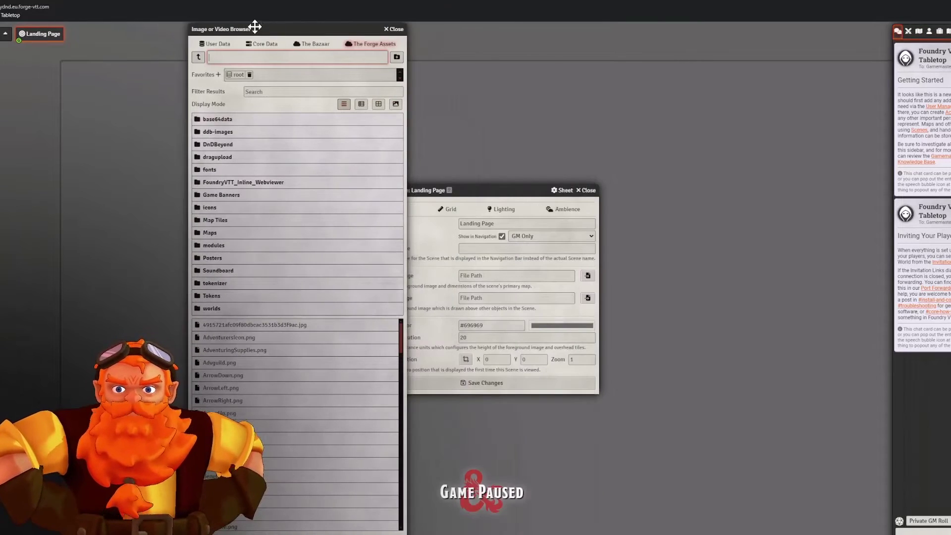
left_click(217, 221)
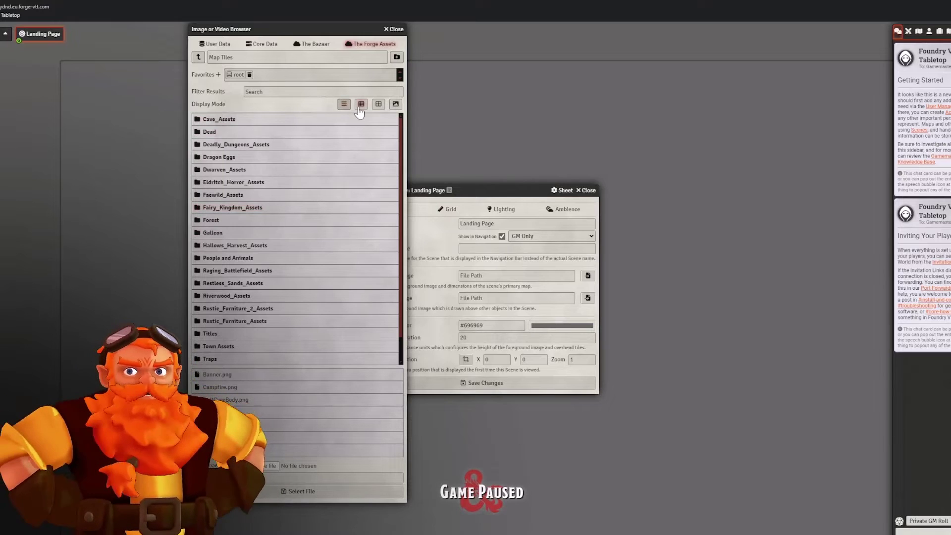
left_click(397, 57)
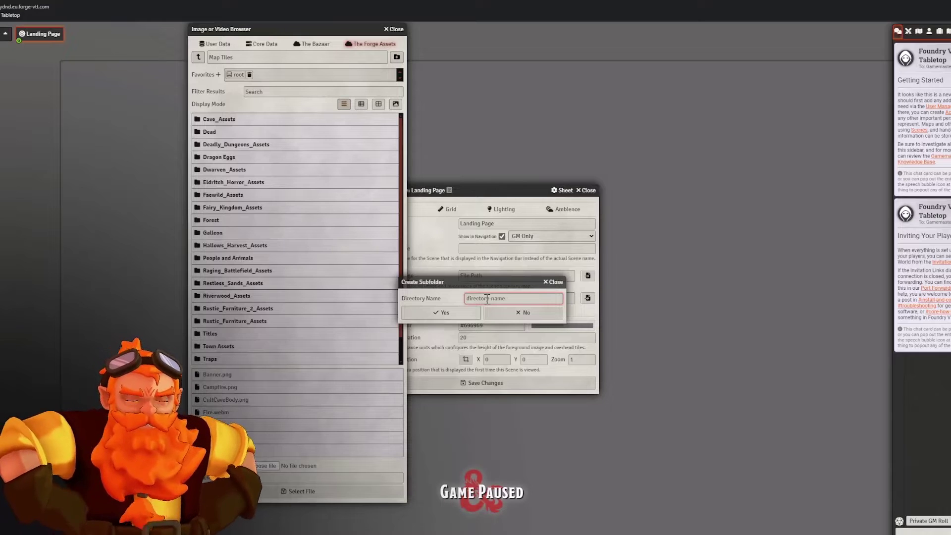
type("Landin")
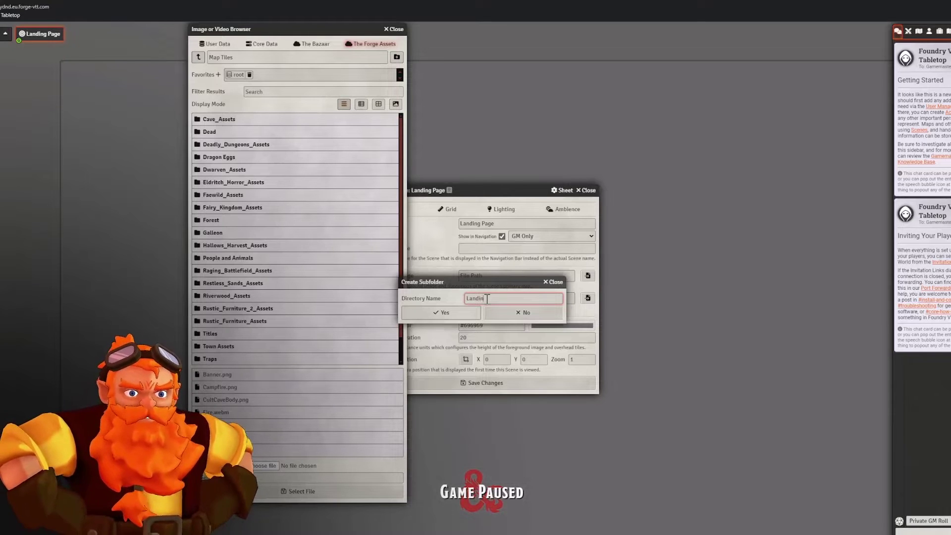
type("g Page Assets")
key("Return")
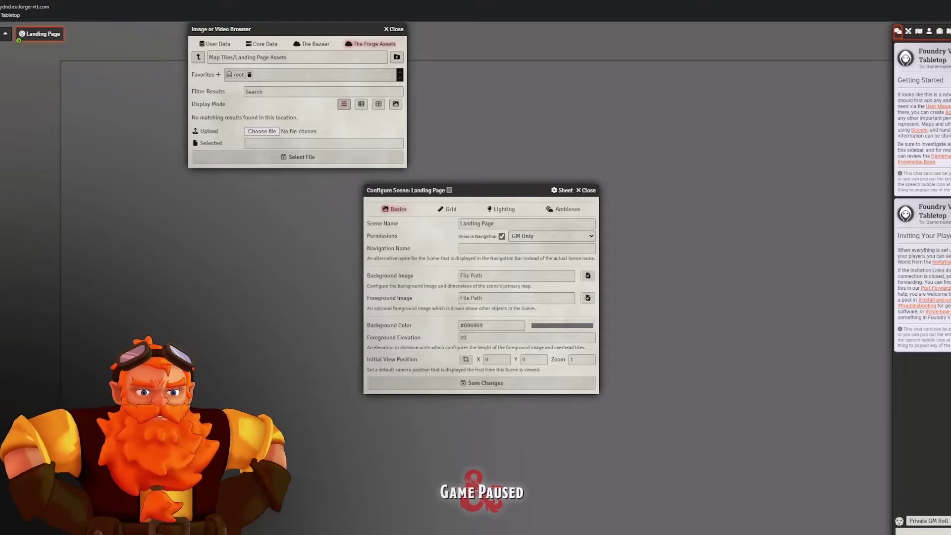
Step: Upload Wood-Table.png, select it as the background image and save the scene
left_click(467, 361)
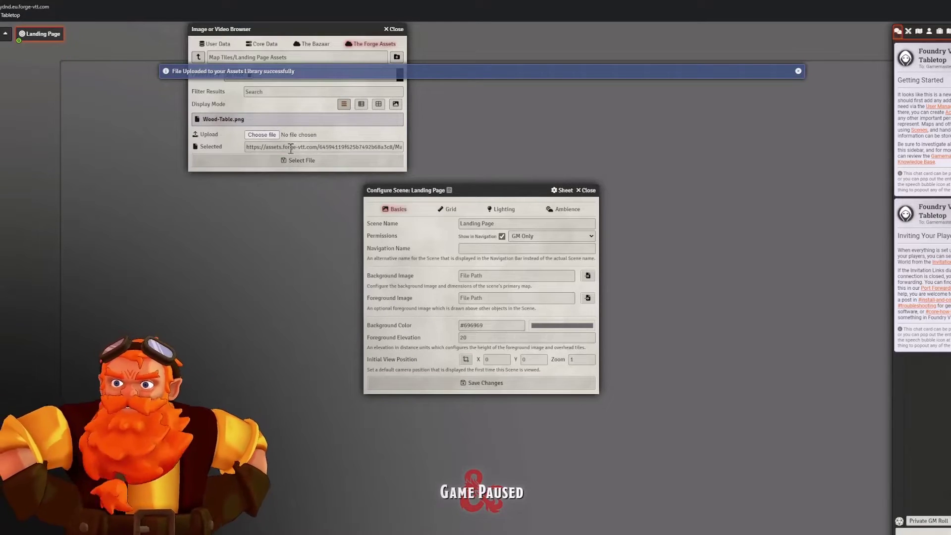
left_click(214, 119)
left_click(268, 161)
left_click(484, 387)
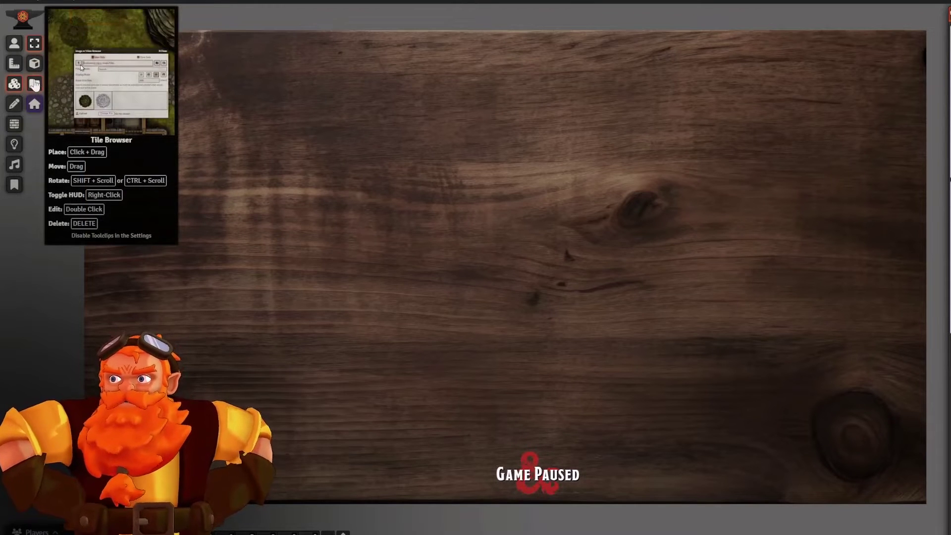
Step: Open the tile asset browser on the right and scroll to the red cloth tile
left_click(35, 86)
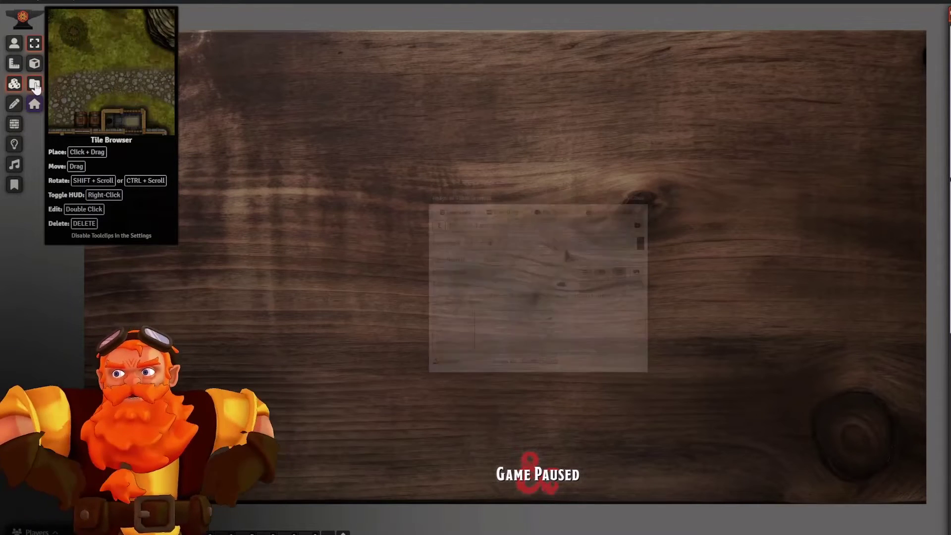
left_click_drag(535, 192, 773, 144)
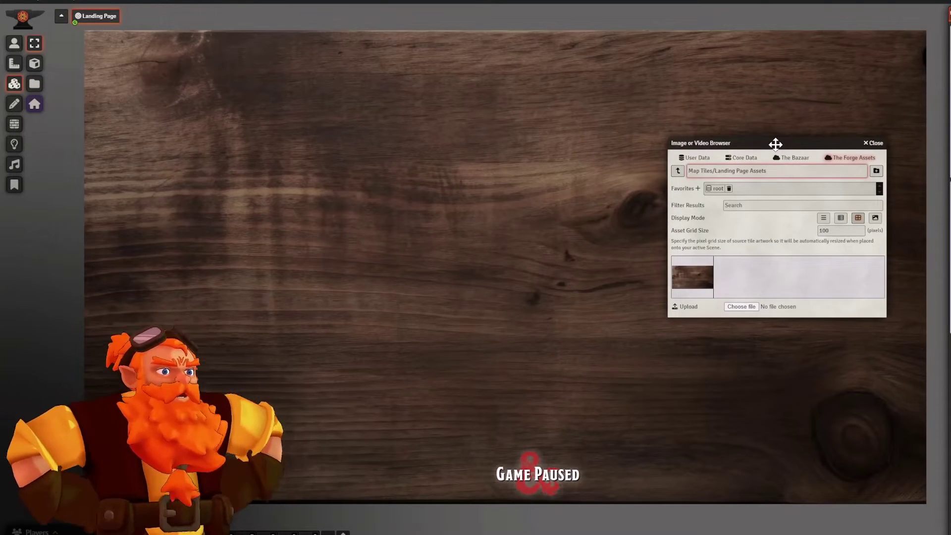
key("alt+Tab")
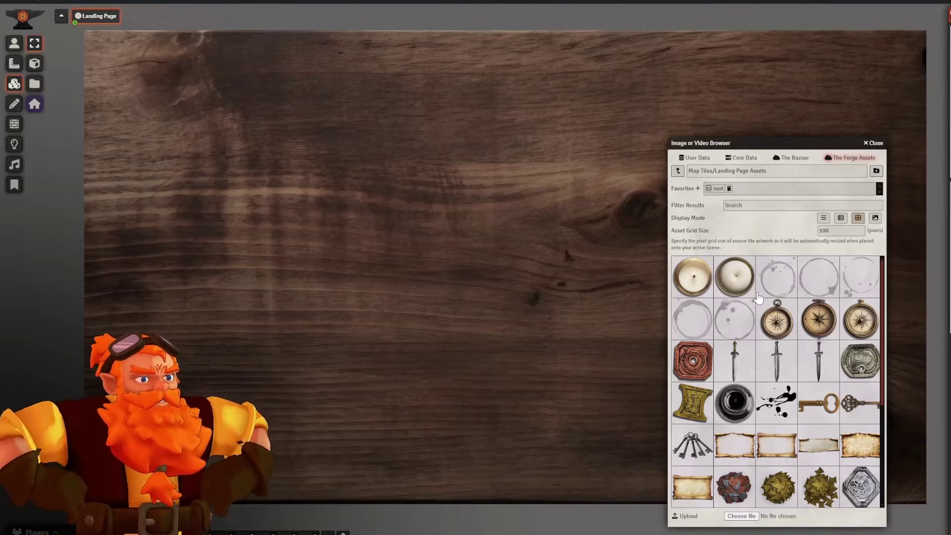
scroll(754, 339, "down", 5)
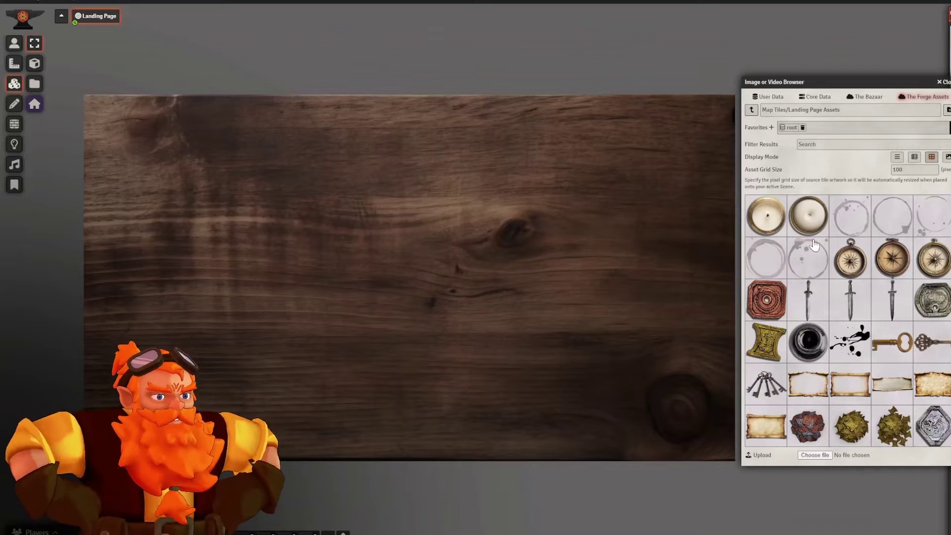
scroll(838, 342, "down", 2)
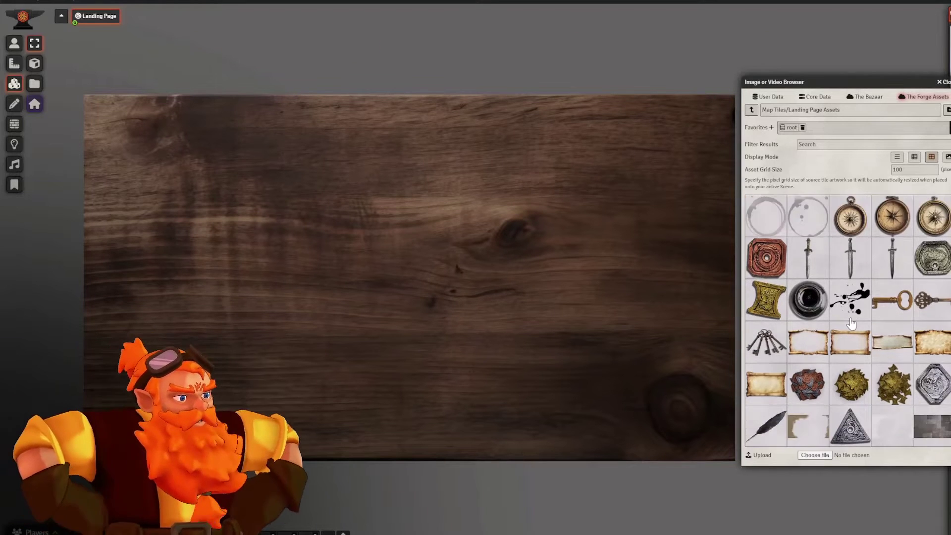
scroll(839, 318, "down", 3)
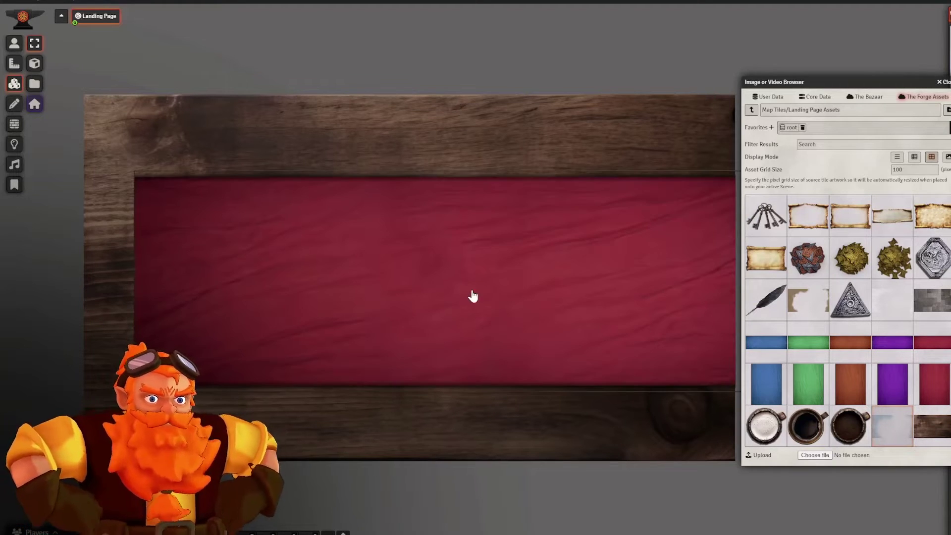
Step: Send the red cloth tile behind the gold coin pile, then select the coin pile
left_click_drag(497, 290, 447, 291)
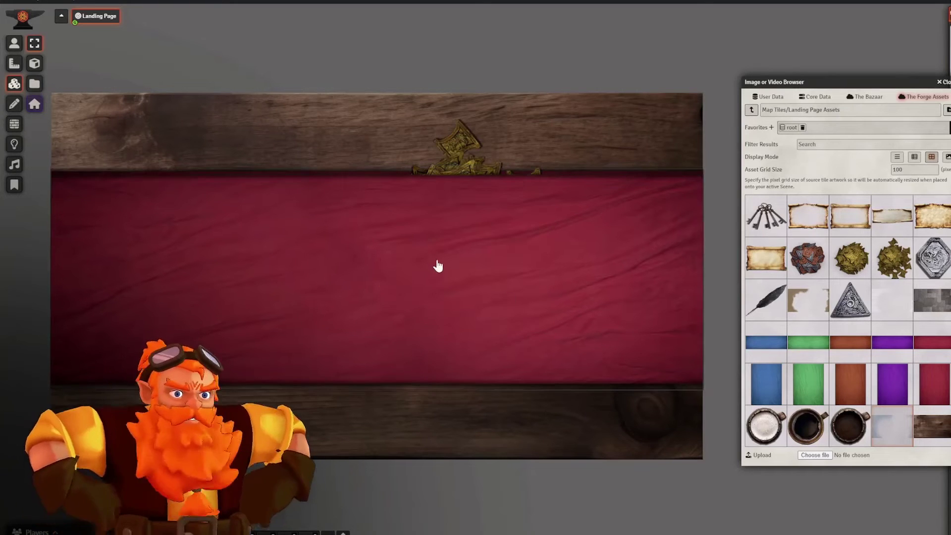
left_click(415, 254)
right_click(416, 254)
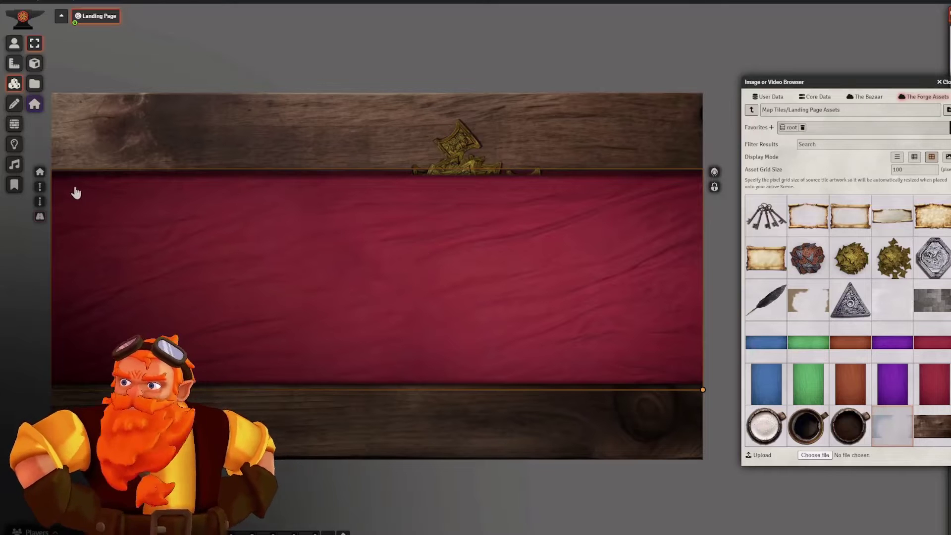
left_click(41, 202)
left_click(40, 188)
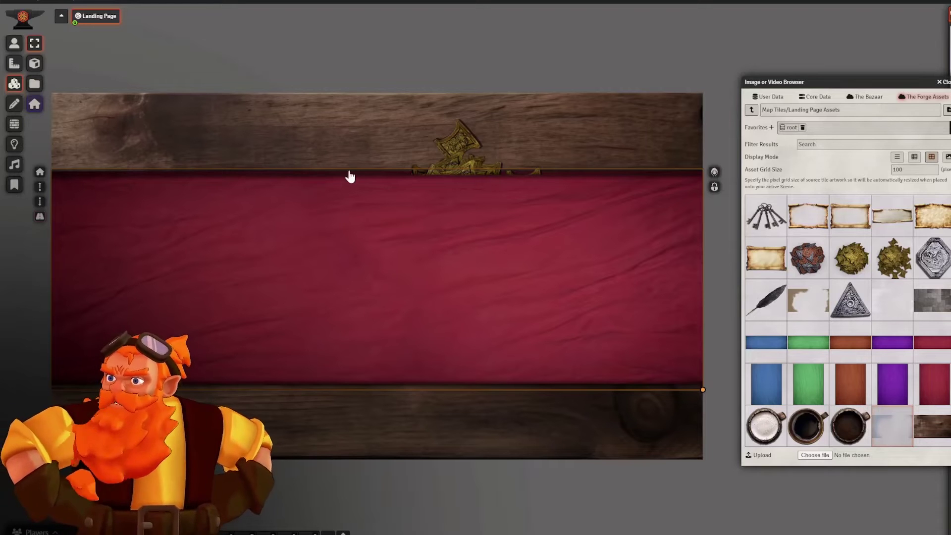
left_click(43, 202)
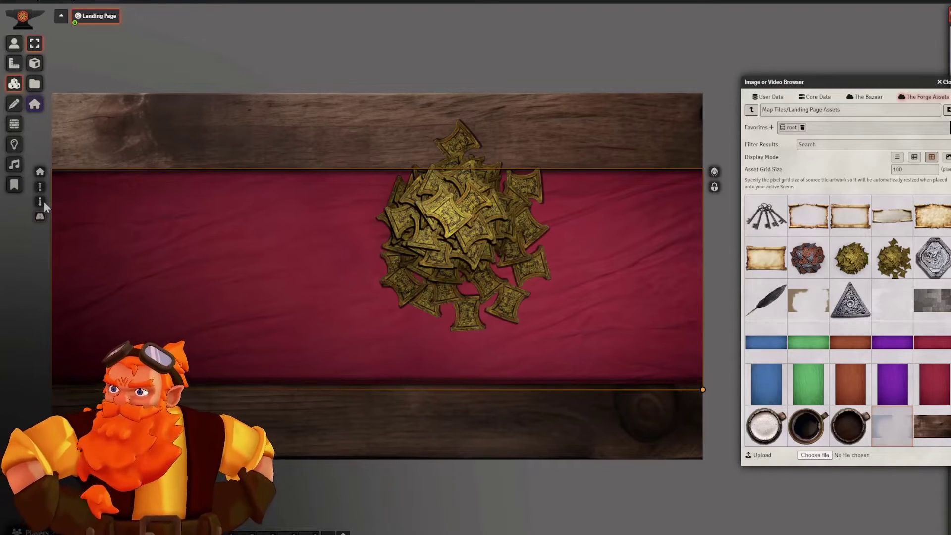
left_click_drag(289, 291, 307, 350)
key("ctrl+z")
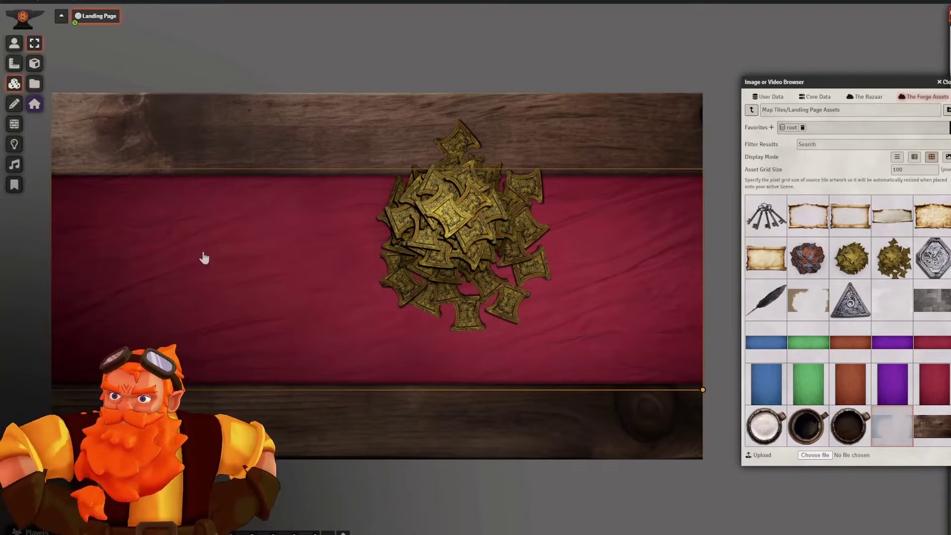
left_click(434, 264)
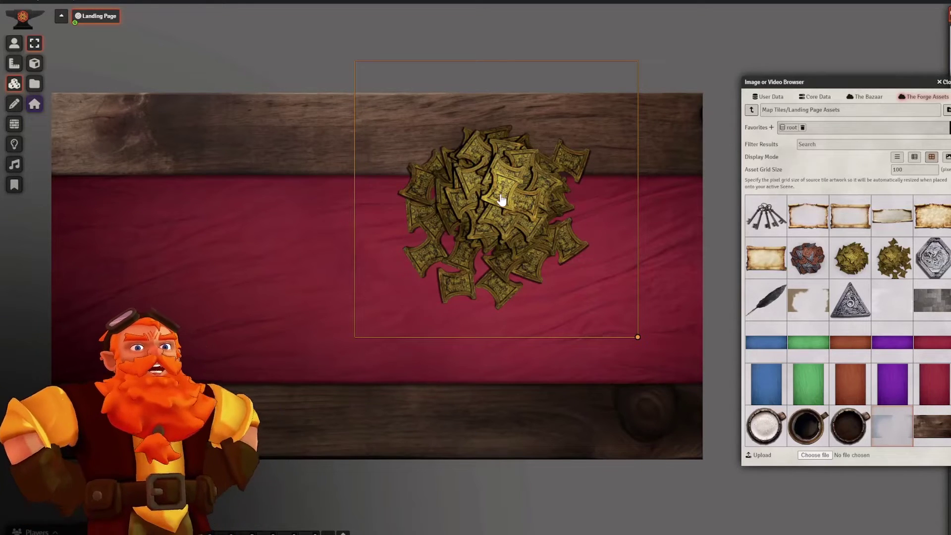
Step: Move the gold coin pile into the table's top-right corner
left_click_drag(502, 200, 696, 116)
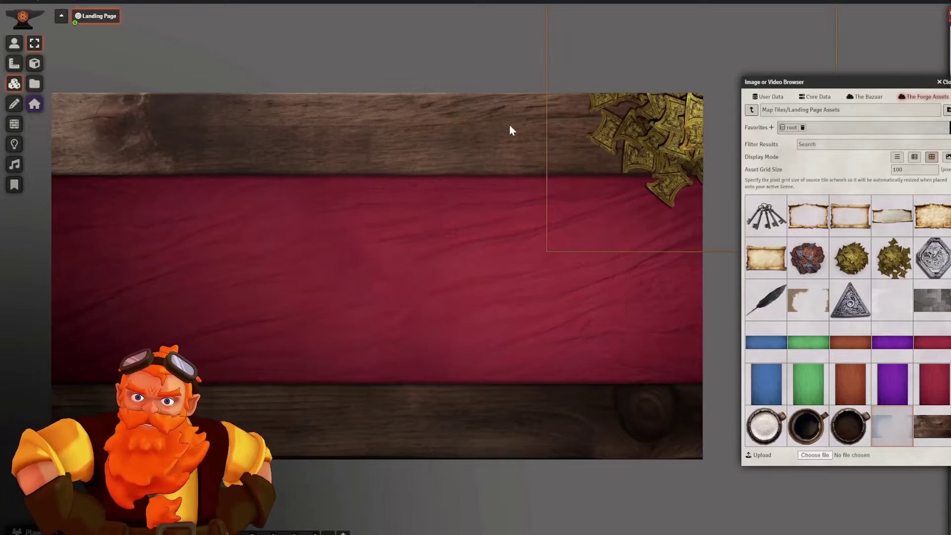
scroll(827, 309, "up", 2)
left_click_drag(671, 146, 663, 148)
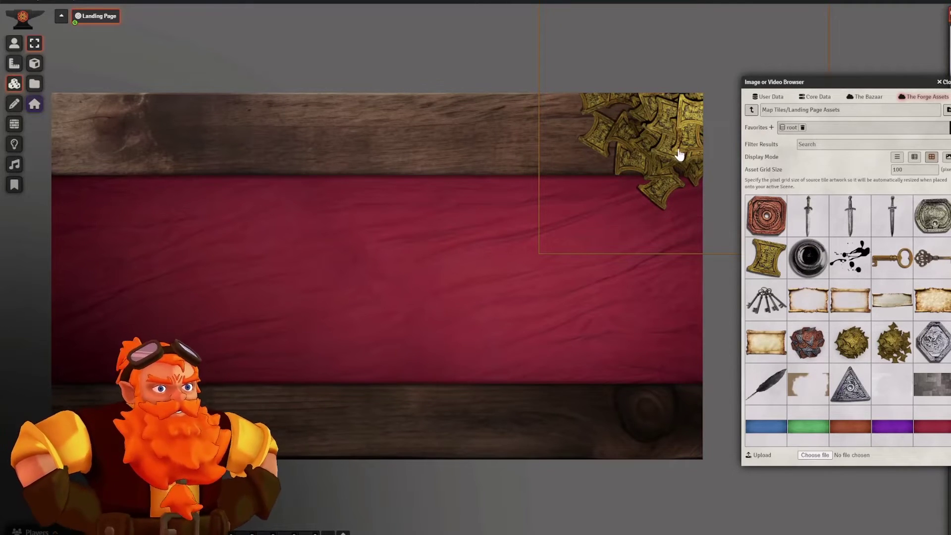
Step: Drop a loose gold coin onto the table and add a beer mug at top-left
left_click_drag(760, 276, 739, 272)
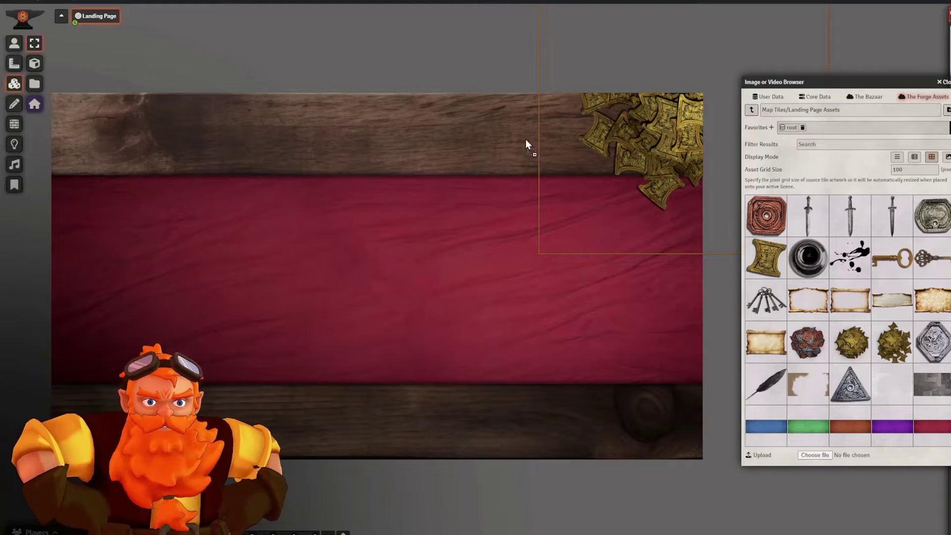
left_click_drag(553, 223, 573, 194)
key("ctrl+z")
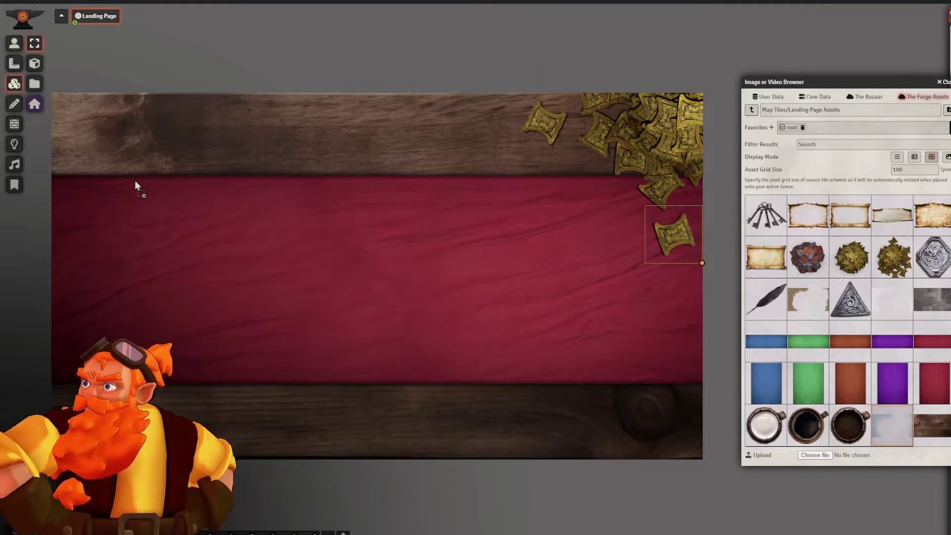
left_click_drag(135, 180, 169, 177)
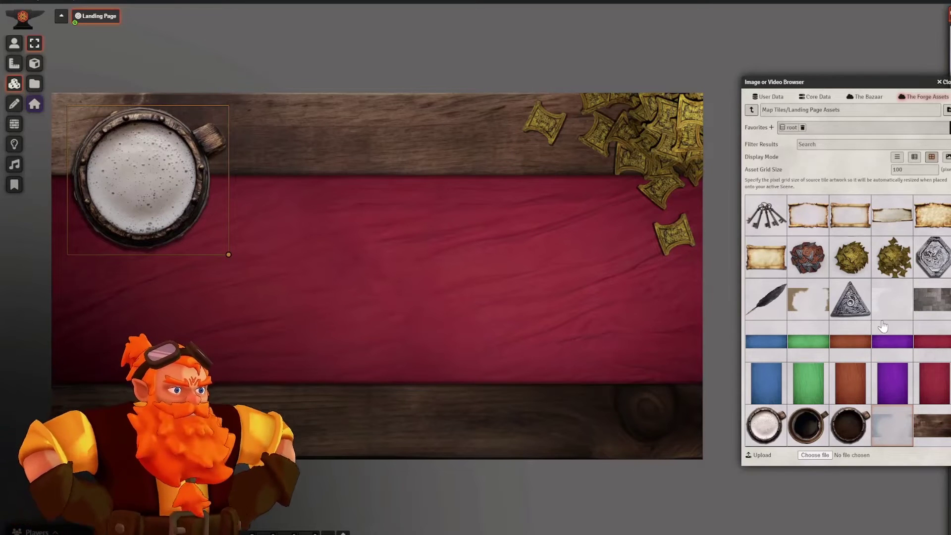
Step: Add a faint ring stain at the top-left and delete the foamy beer mug
scroll(883, 326, "up", 4)
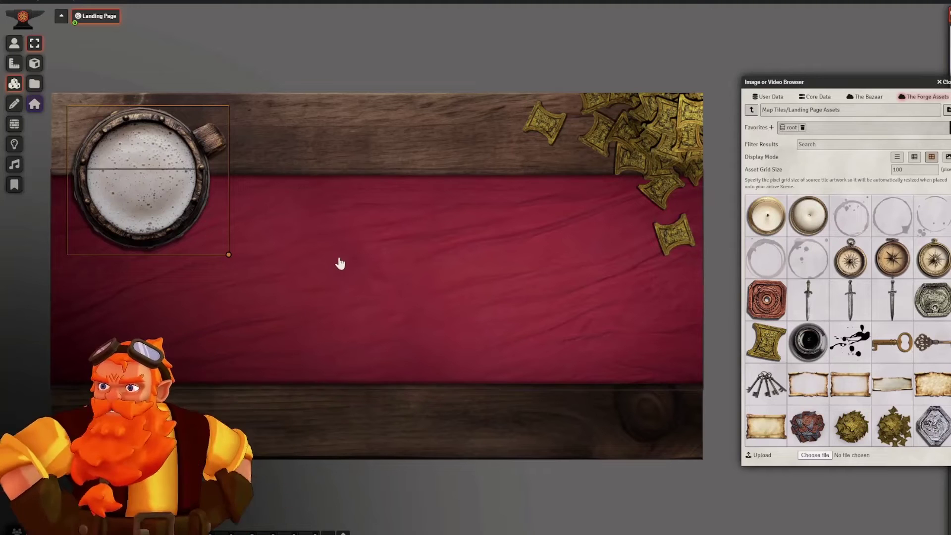
left_click_drag(324, 269, 196, 228)
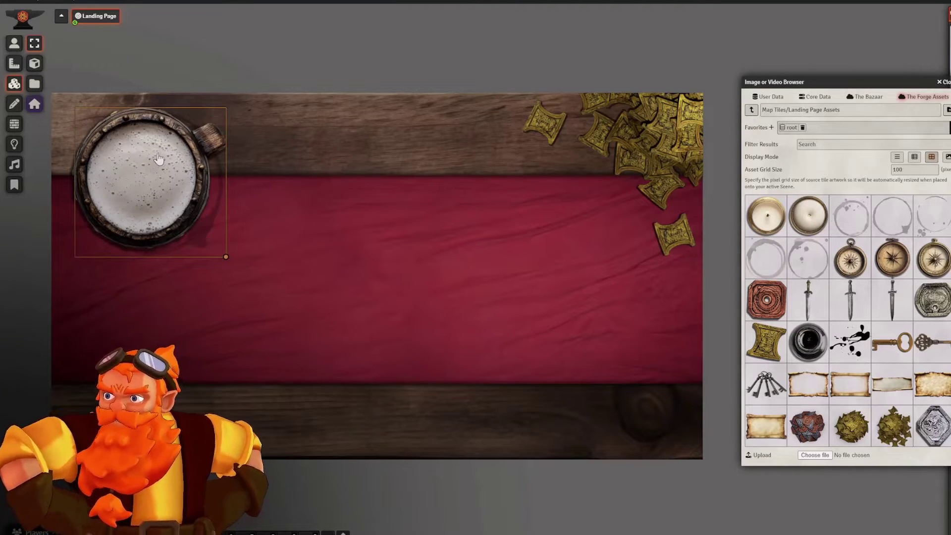
left_click(68, 176)
key("Delete")
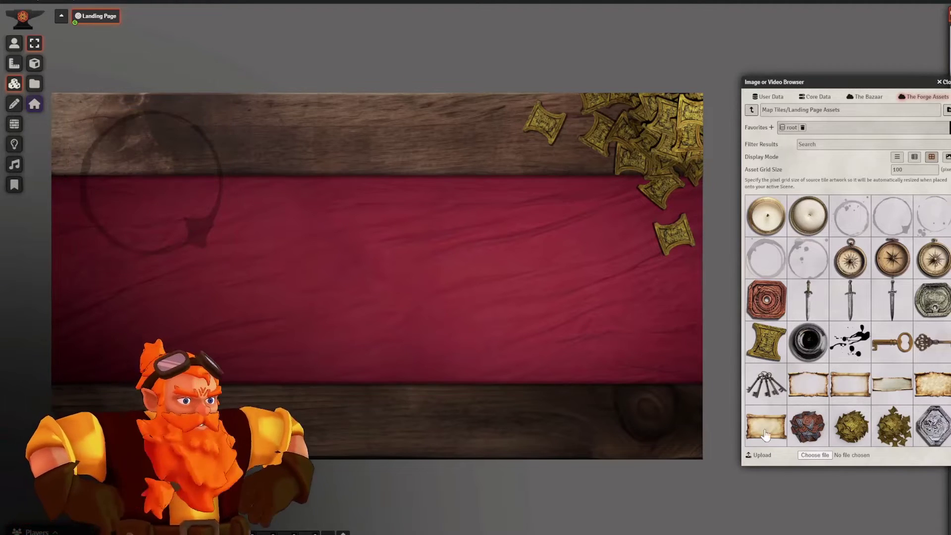
Step: Place the dark mug over the ring stain, enlarge it slightly and nudge it top-left
scroll(812, 434, "down", 4)
left_click_drag(811, 434, 330, 297)
left_click_drag(153, 183, 153, 185)
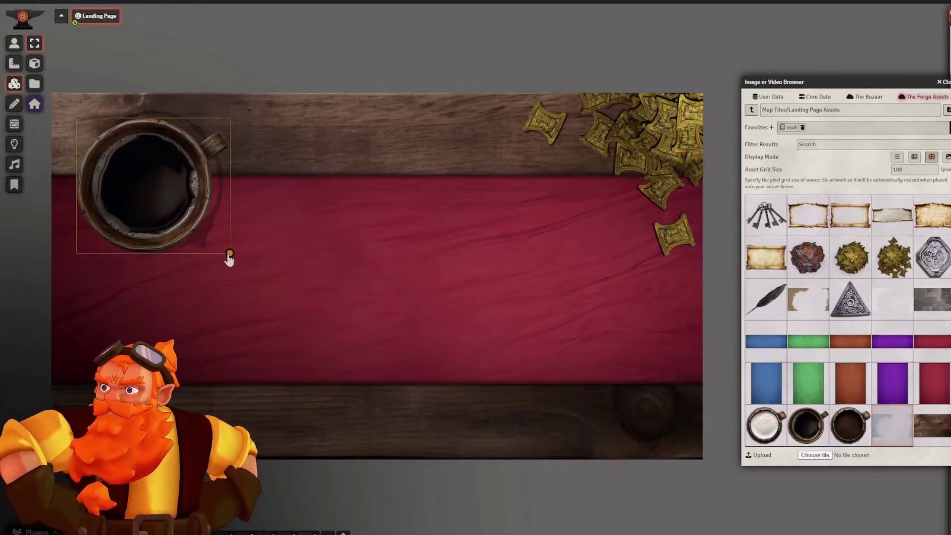
left_click_drag(230, 253, 243, 271)
mouse_move(172, 206)
left_mouse_down()
mouse_move(154, 190)
mouse_move(173, 182)
mouse_move(178, 207)
left_mouse_up()
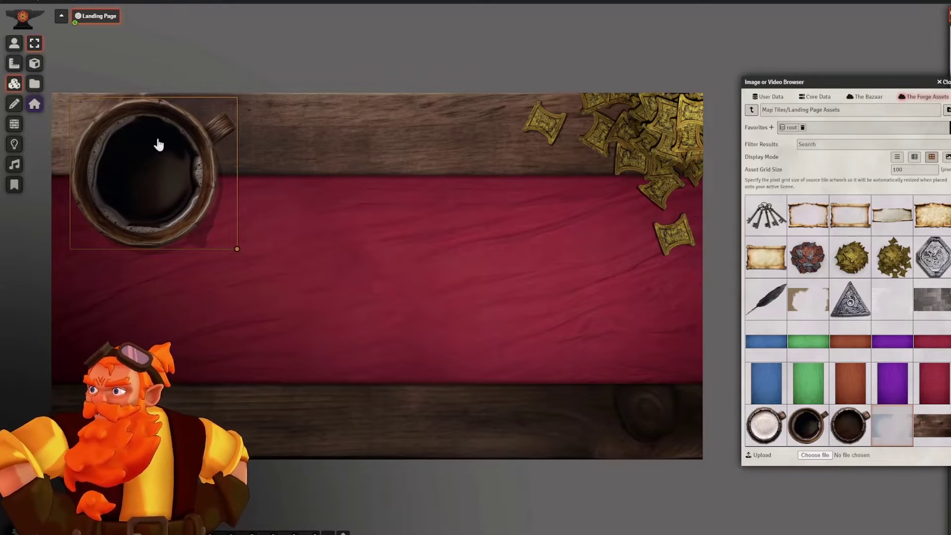
left_click_drag(153, 154, 144, 159)
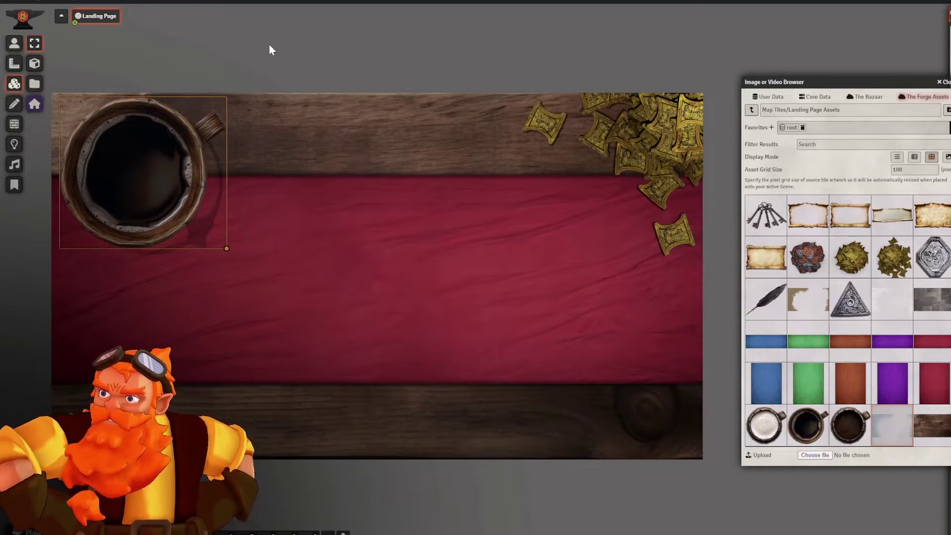
left_click(368, 113)
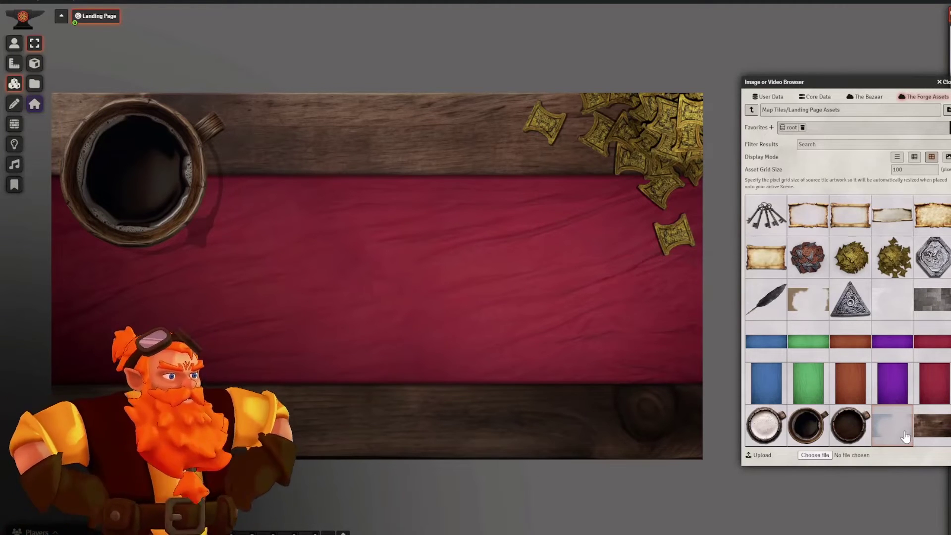
left_click_drag(382, 277, 505, 419)
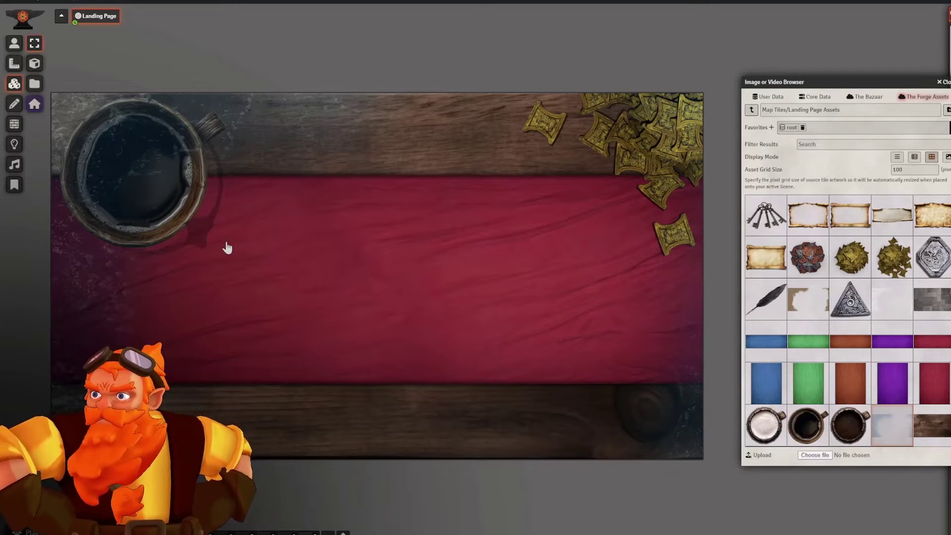
left_click(299, 131)
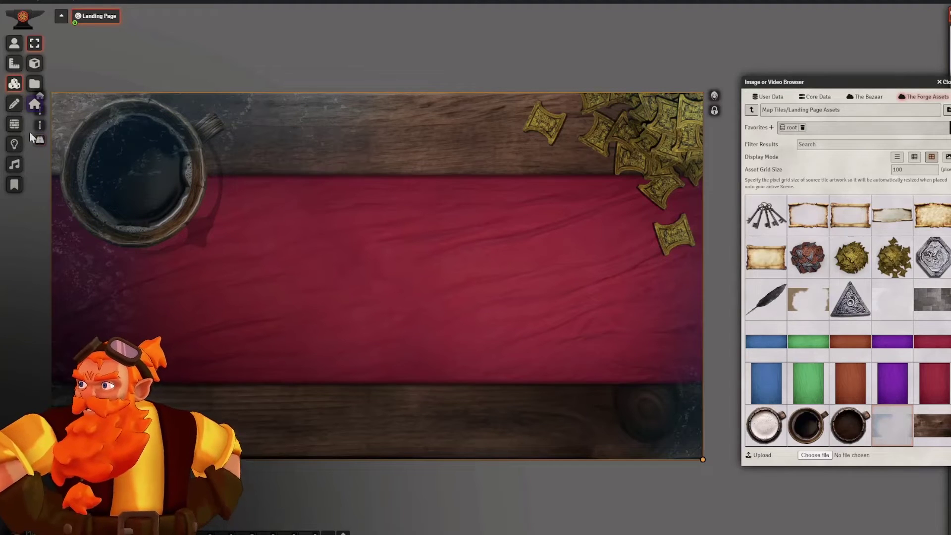
left_click(340, 329)
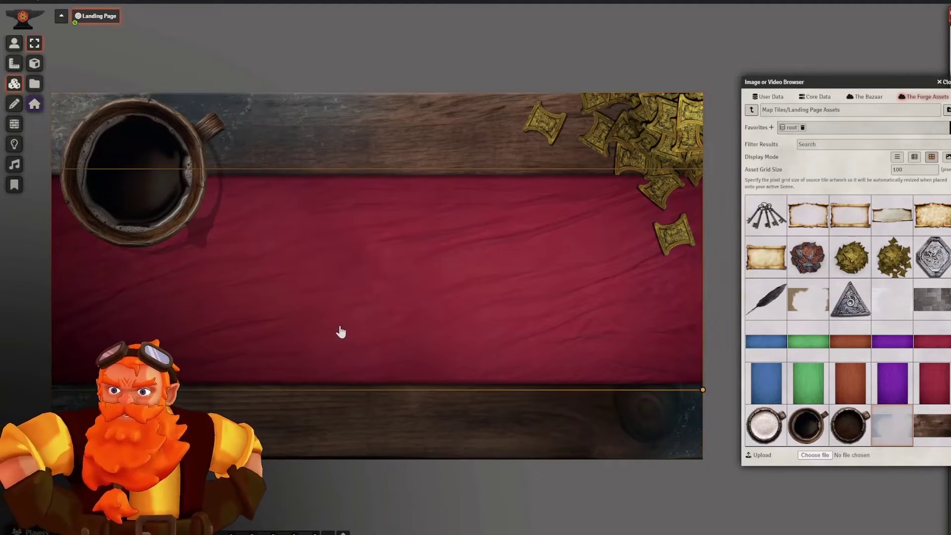
left_click(40, 202)
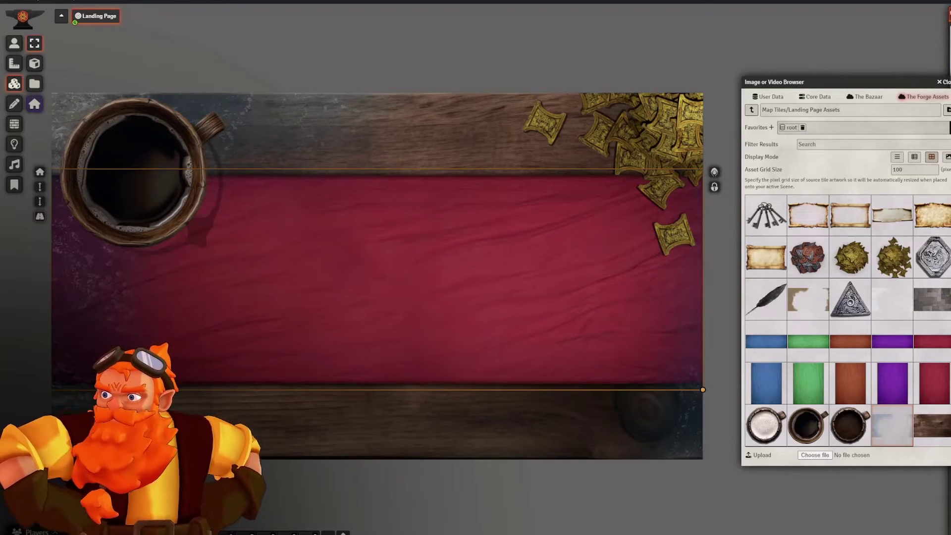
left_click(159, 422)
key("Delete")
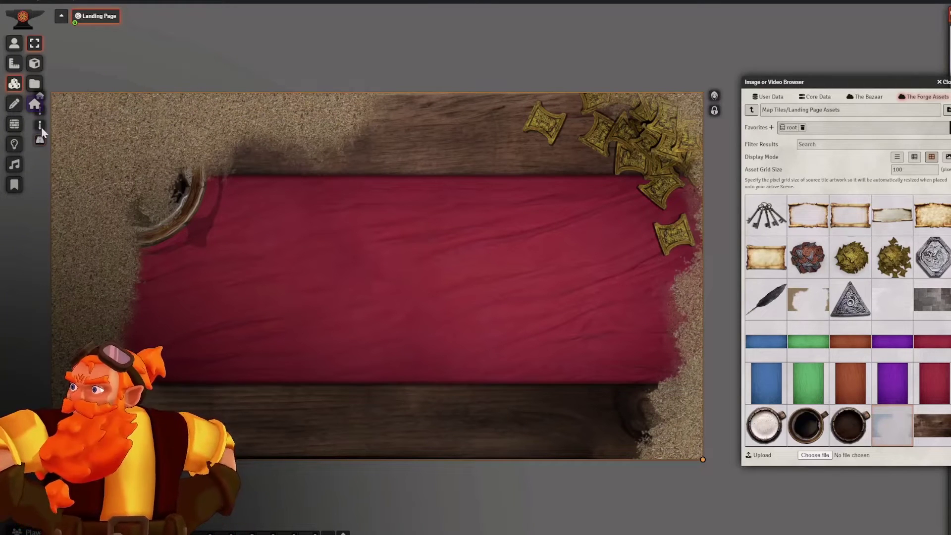
Step: Reorder the sand and red cloth tiles so the sand sits behind the cloth
left_click(280, 357)
left_click(320, 334)
key("[")
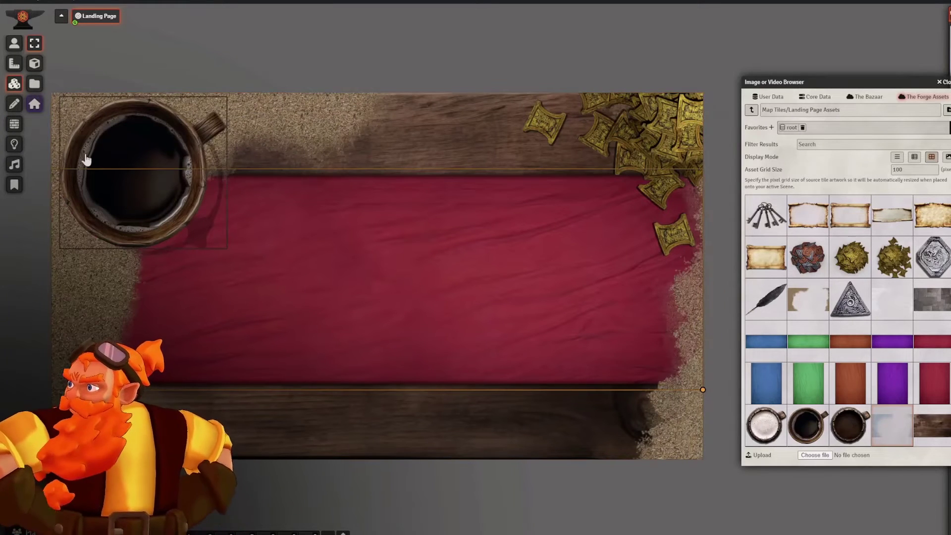
right_click(114, 411)
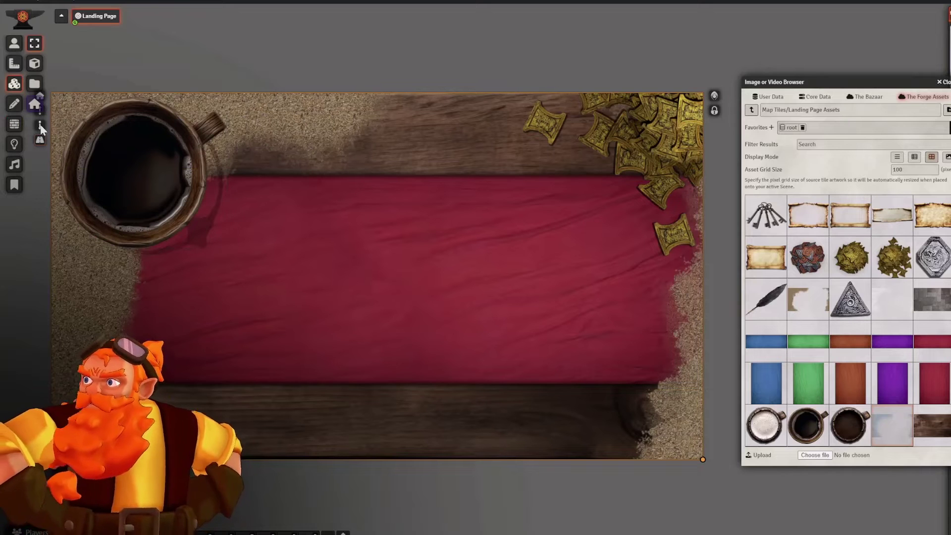
left_click(41, 126)
left_click(376, 298)
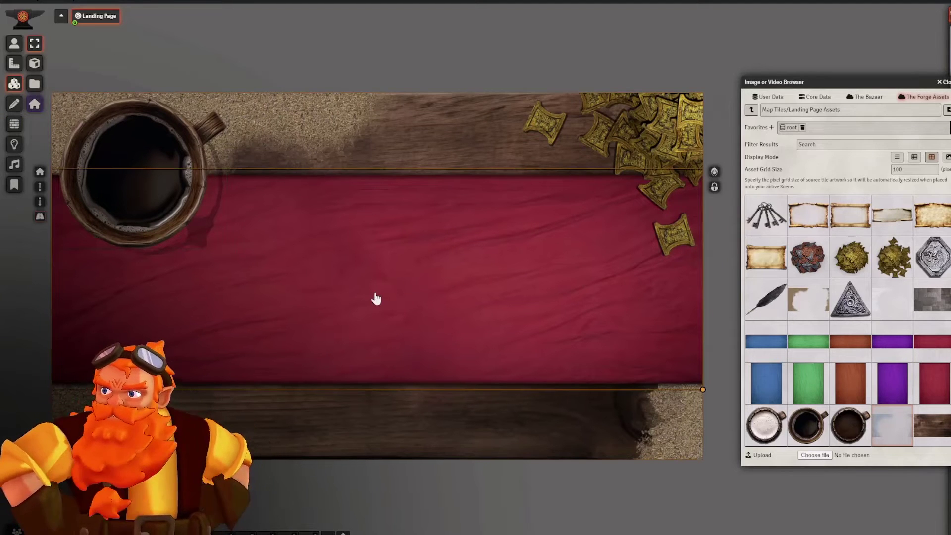
left_click(402, 451)
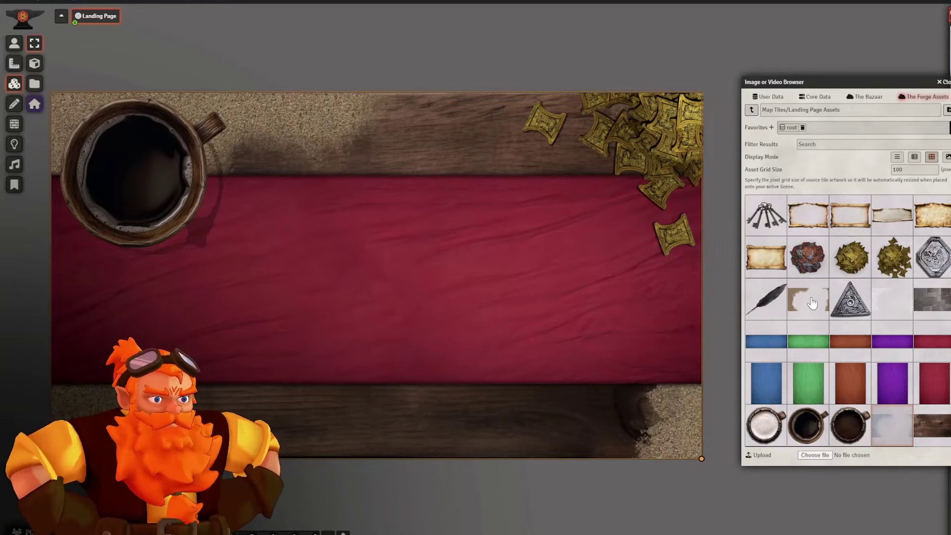
Step: Drop the large torn sand texture over the whole table
left_click_drag(812, 305, 325, 266)
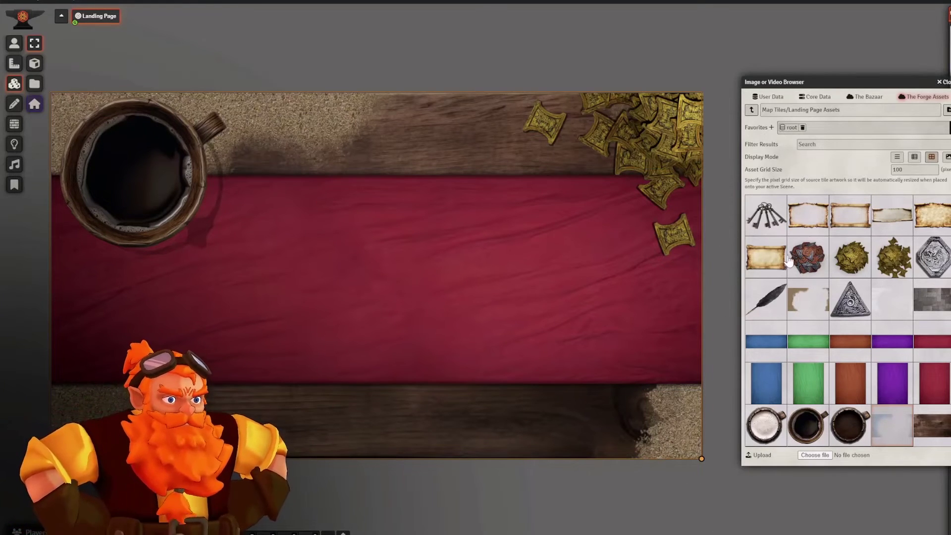
left_click_drag(787, 266, 510, 205)
left_click_drag(382, 268, 388, 277)
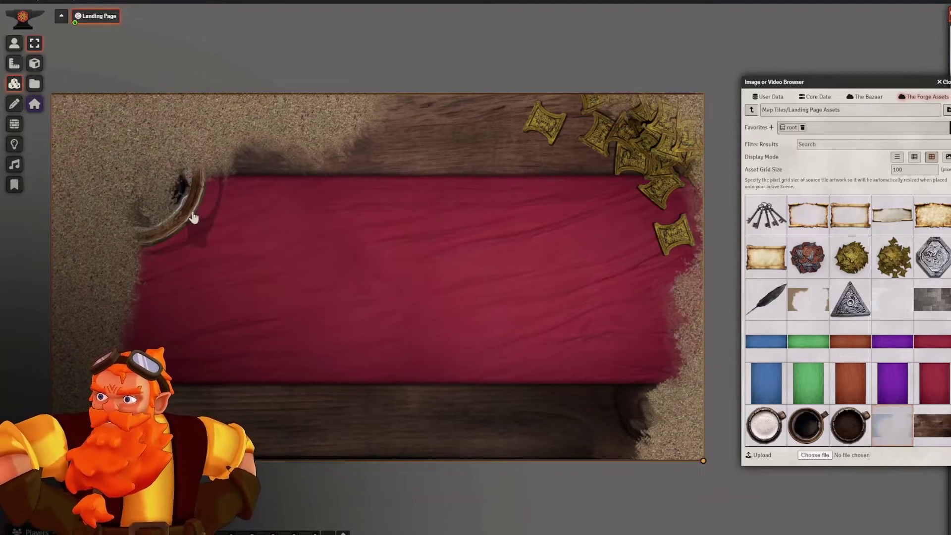
Step: Make the sand texture more transparent and place a knickknack tile on the table
double_click(187, 145)
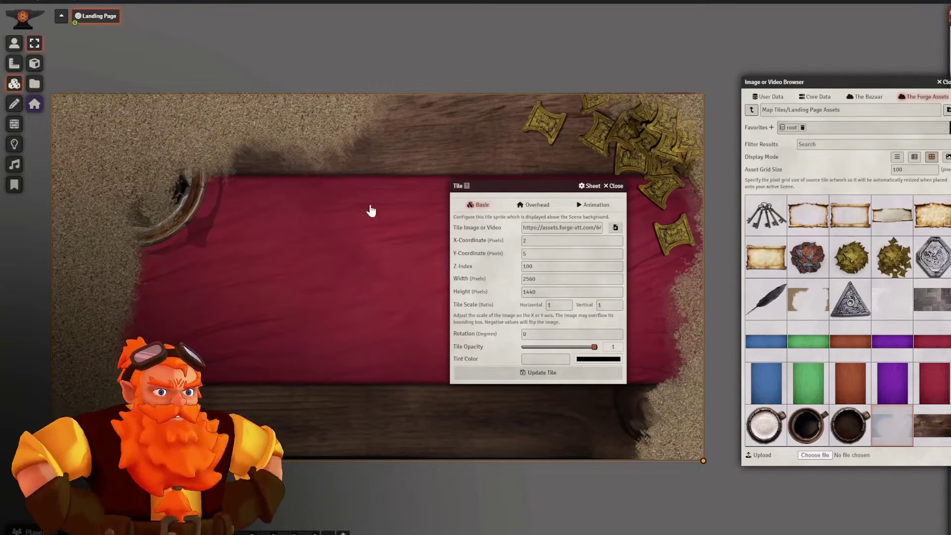
left_click_drag(565, 348, 551, 347)
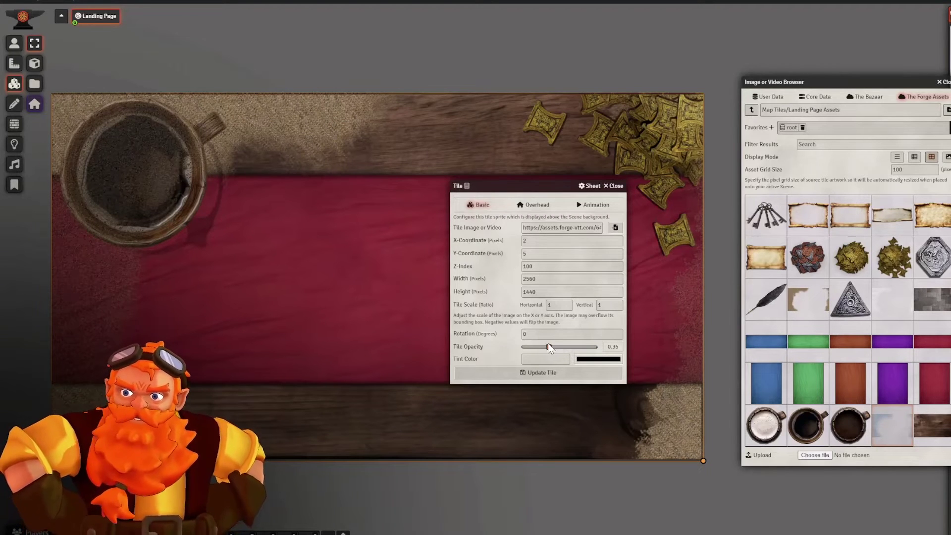
left_click_drag(542, 348, 549, 352)
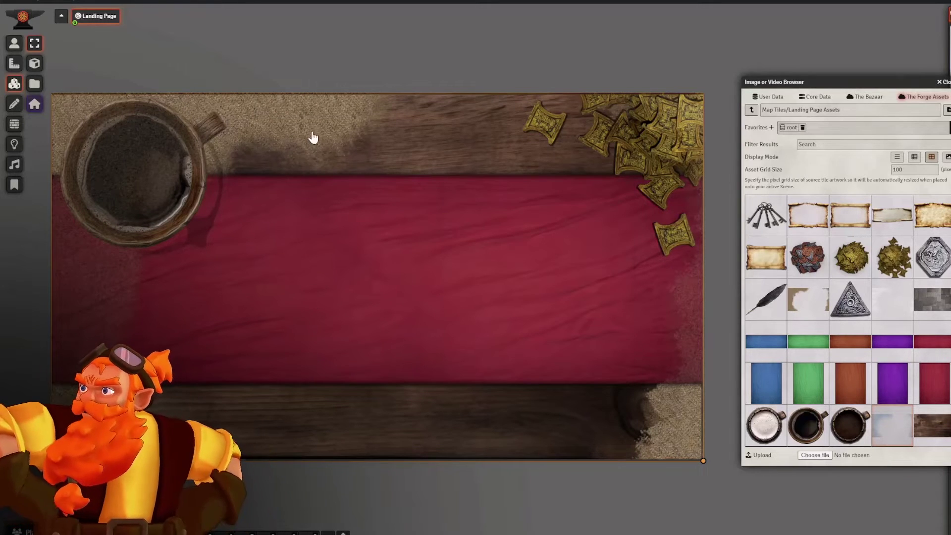
mouse_move(313, 136)
left_mouse_down()
mouse_move(320, 144)
mouse_move(315, 135)
left_mouse_up()
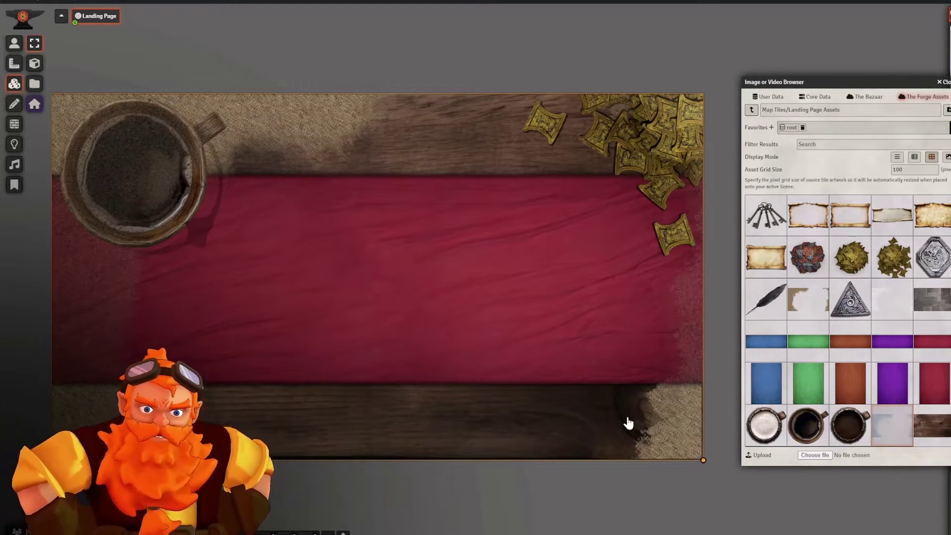
left_click_drag(628, 418, 625, 417)
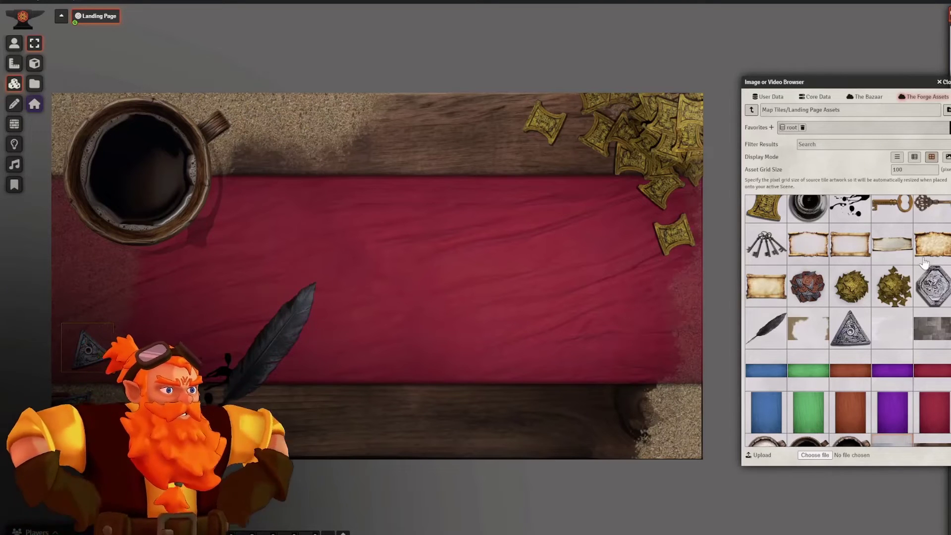
left_click_drag(593, 274, 451, 239)
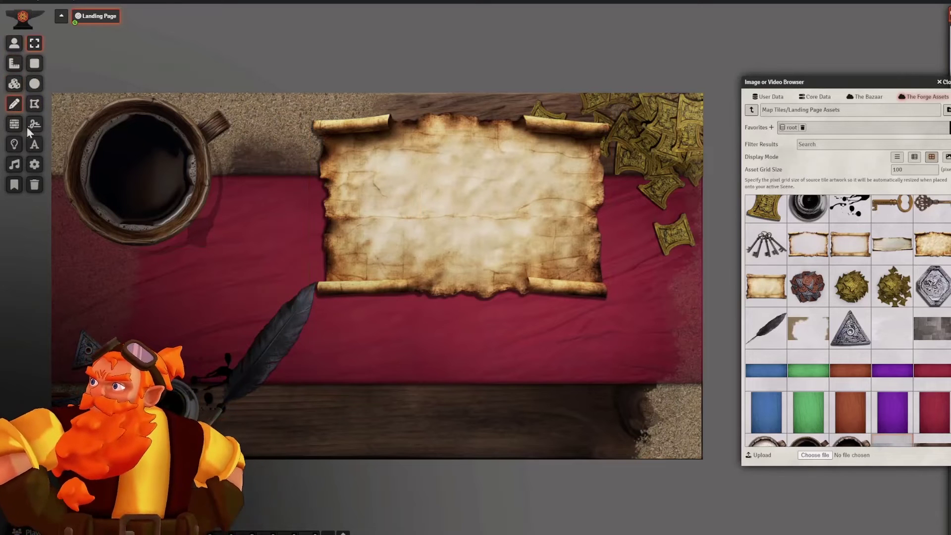
left_click(34, 125)
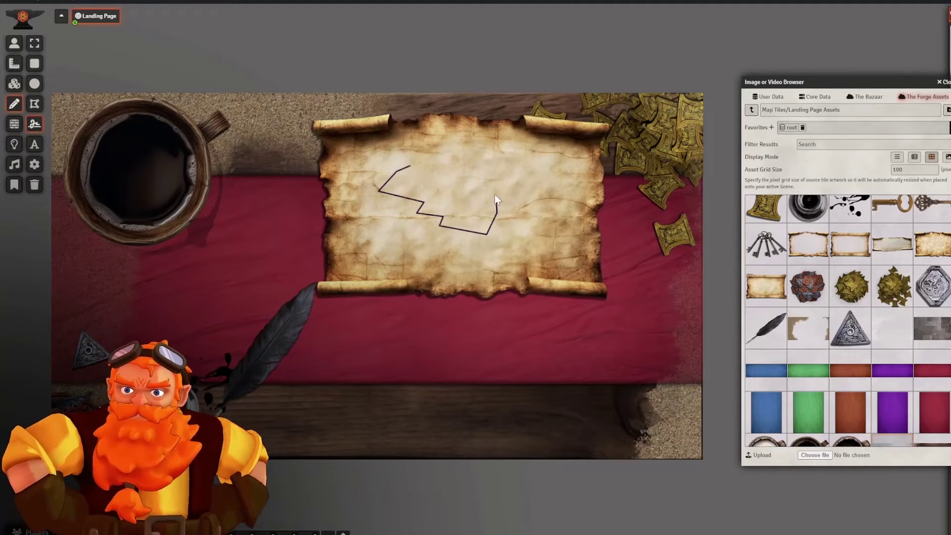
left_click_drag(409, 168, 409, 167)
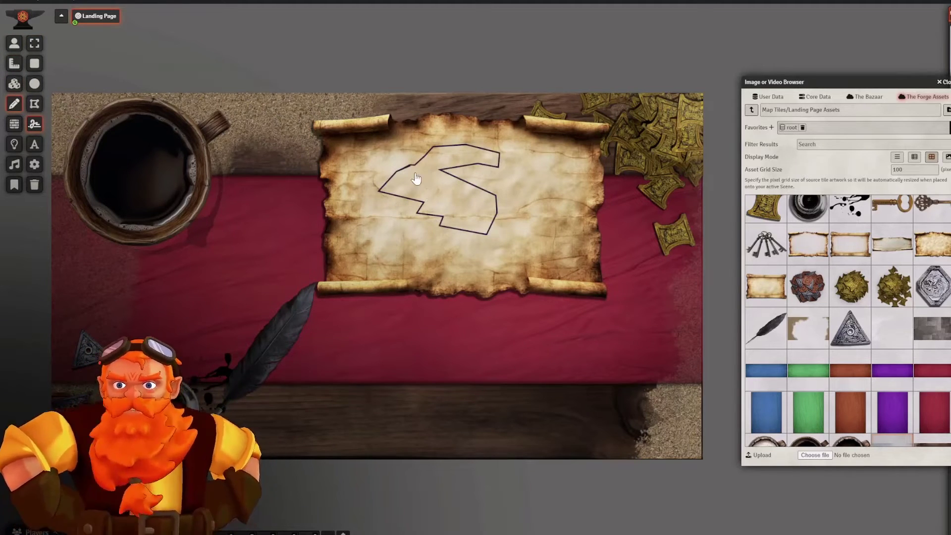
left_click(35, 43)
left_click(463, 195)
key("Delete")
left_click(15, 84)
left_click(477, 226)
key("Delete")
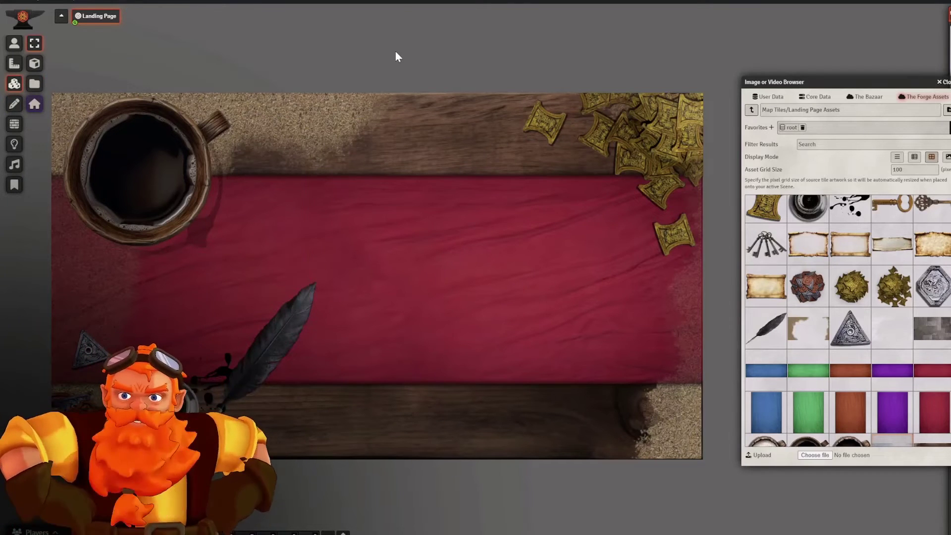
Step: Discard a trial parchment tile and drop a regional map from the root asset folder
left_click_drag(761, 285, 441, 265)
left_click(496, 282)
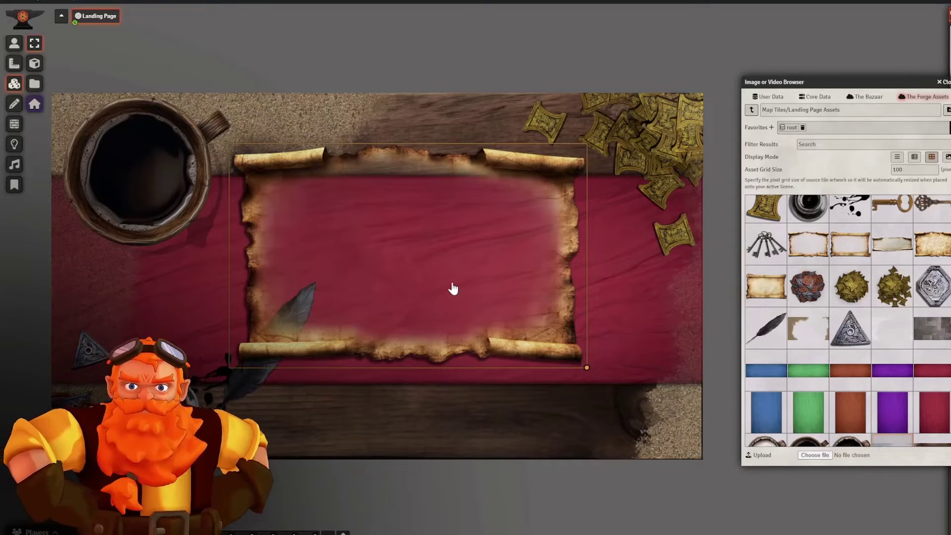
key("Delete")
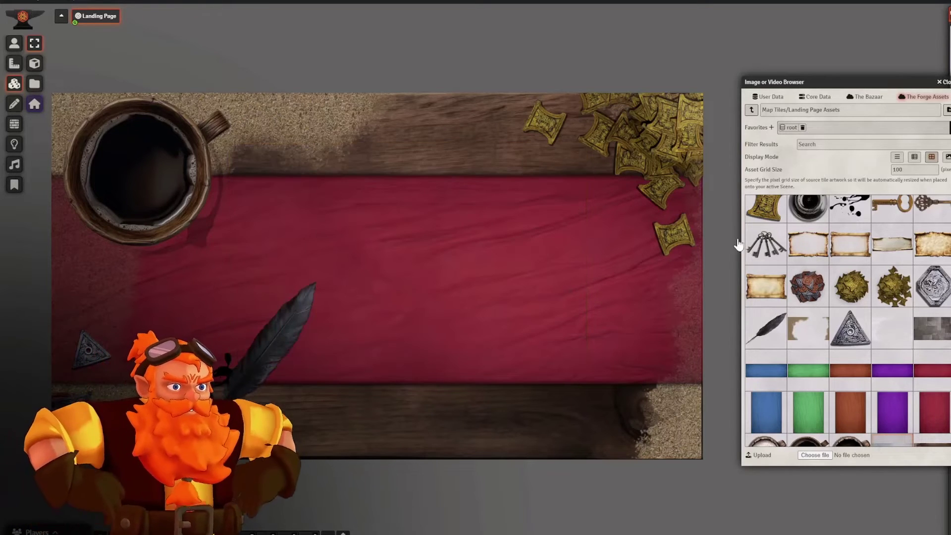
left_click(752, 111)
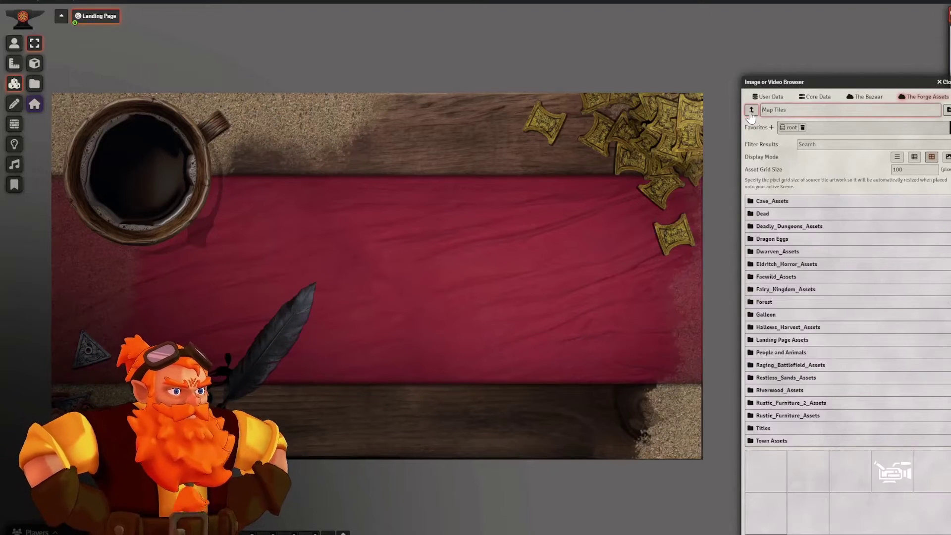
left_click(751, 113)
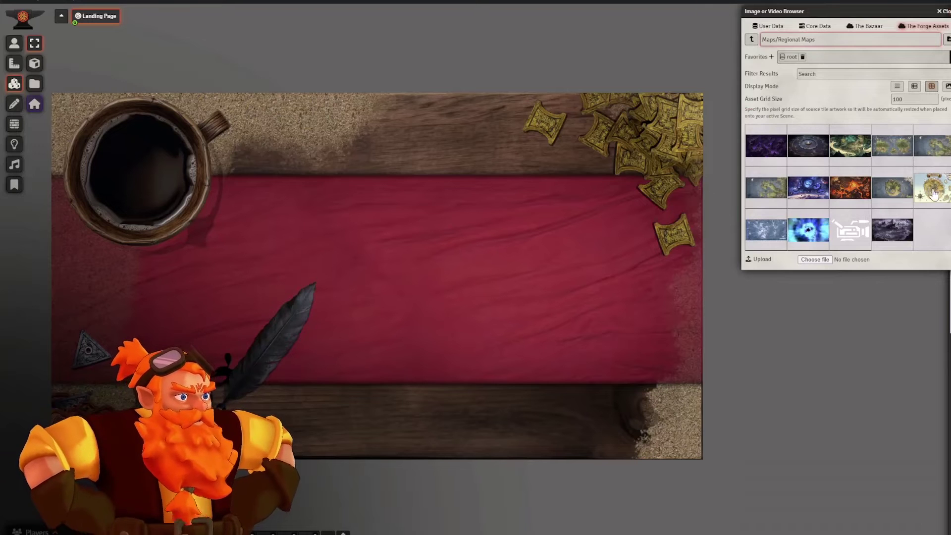
left_click_drag(934, 193, 446, 293)
scroll(461, 287, "down", 6)
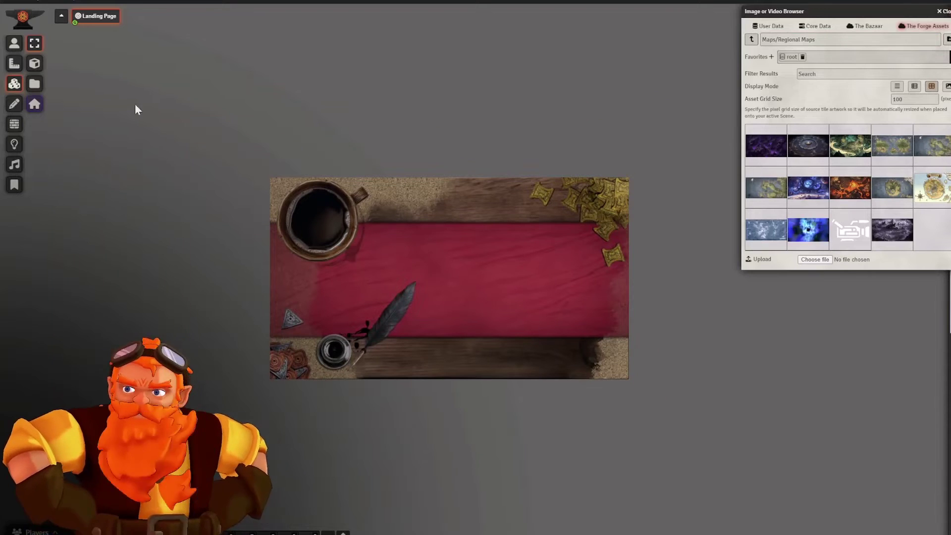
Step: Create a map tile from Kechaboros (Updated).jpg and size it near the top centre
left_click(36, 67)
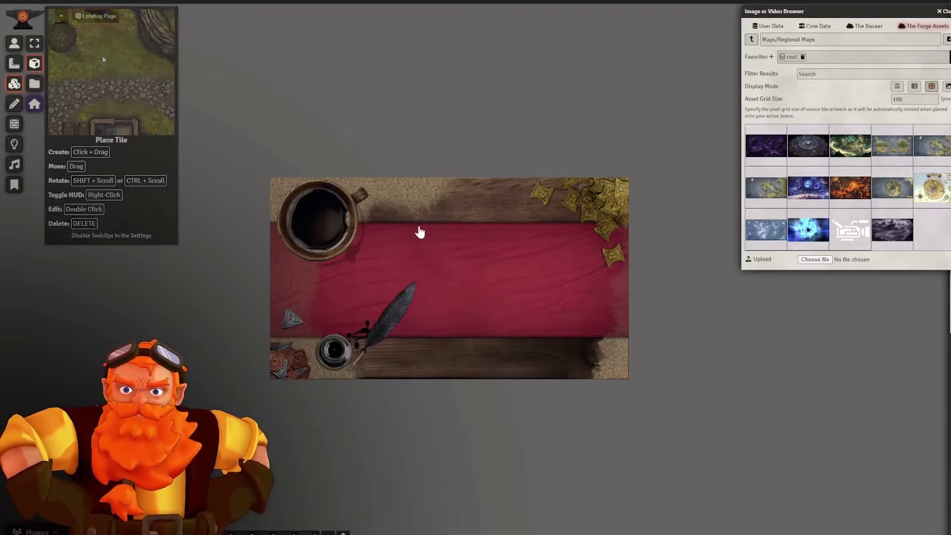
left_click_drag(423, 219, 584, 335)
left_click(616, 228)
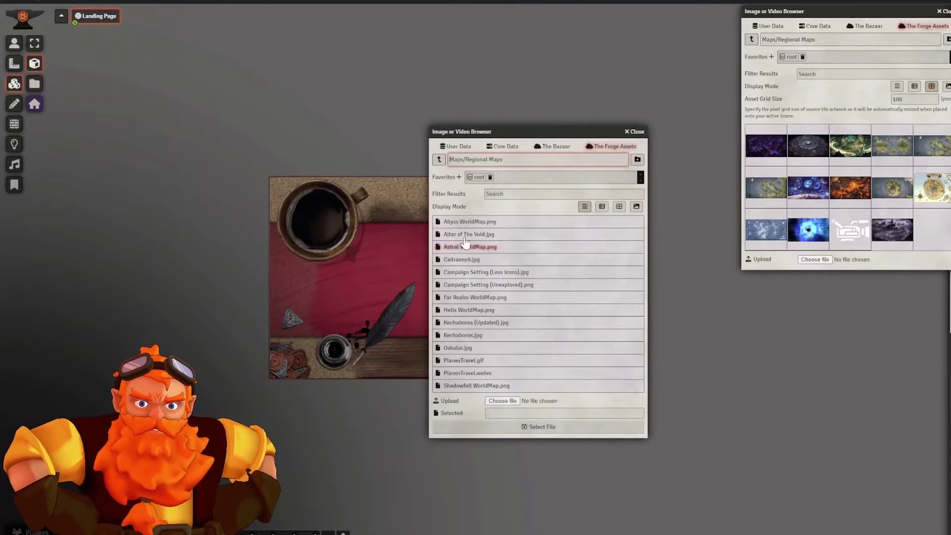
double_click(473, 324)
left_click(528, 373)
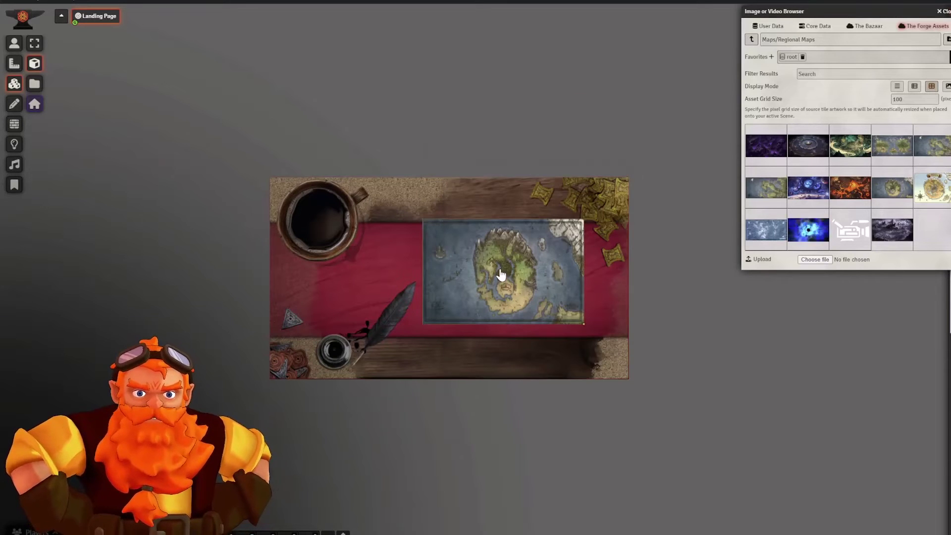
scroll(535, 279, "up", 3)
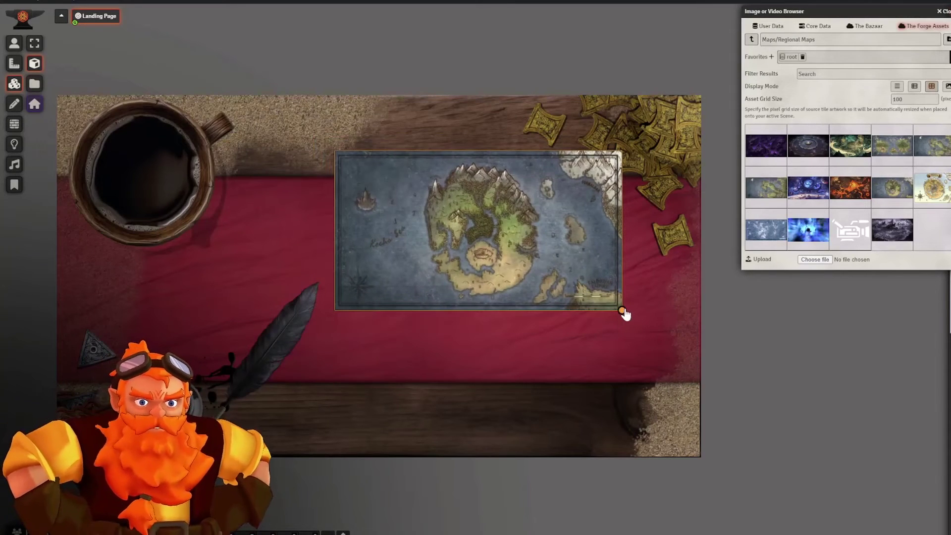
left_click_drag(624, 315, 595, 300)
left_click_drag(498, 271, 505, 261)
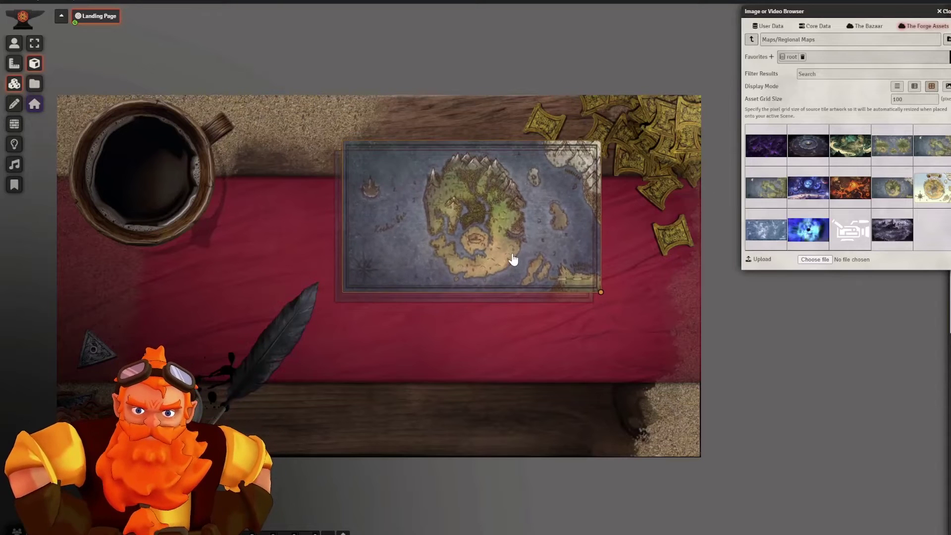
left_click_drag(599, 291, 616, 283)
left_click_drag(520, 245, 511, 251)
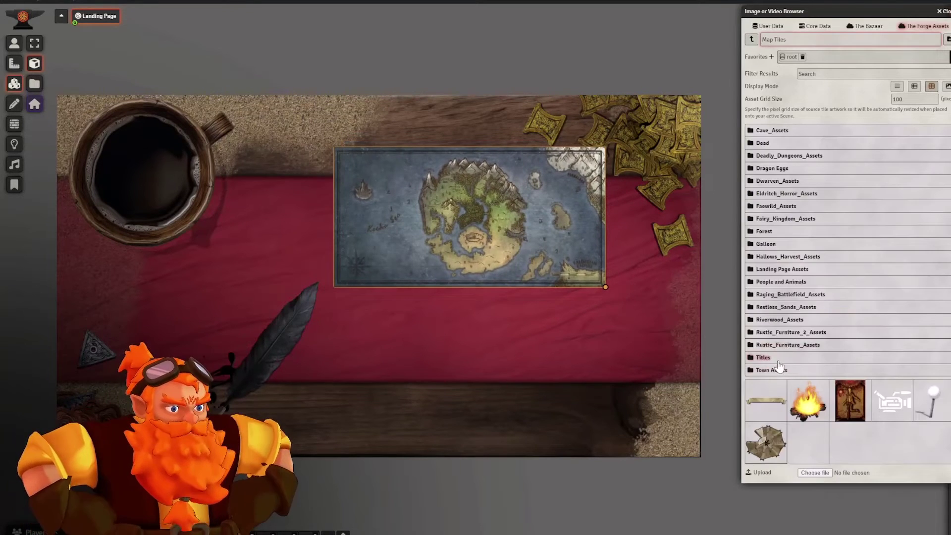
Step: Place a parchment scroll from Landing Page Assets under the map and align both
left_click(781, 269)
scroll(878, 234, "down", 2)
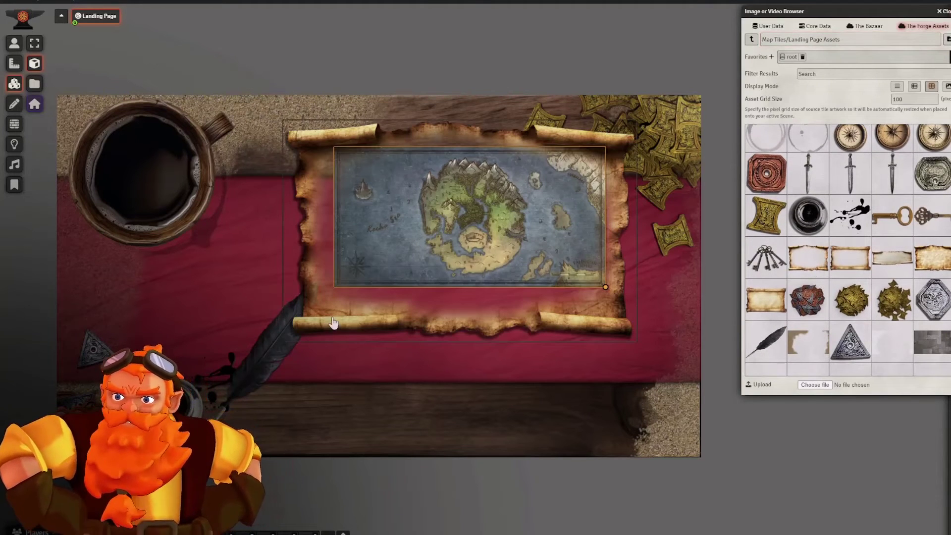
left_click_drag(645, 355, 624, 316)
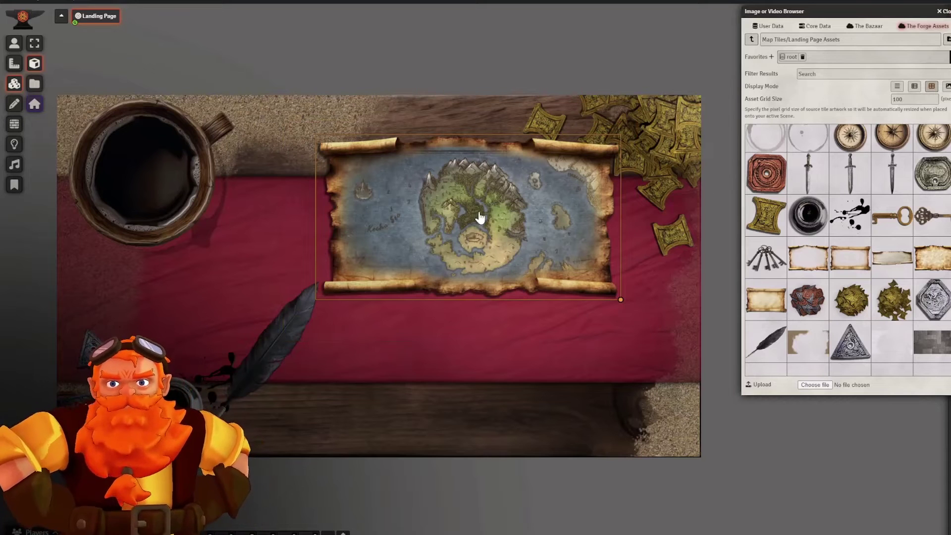
left_click_drag(509, 247, 543, 233)
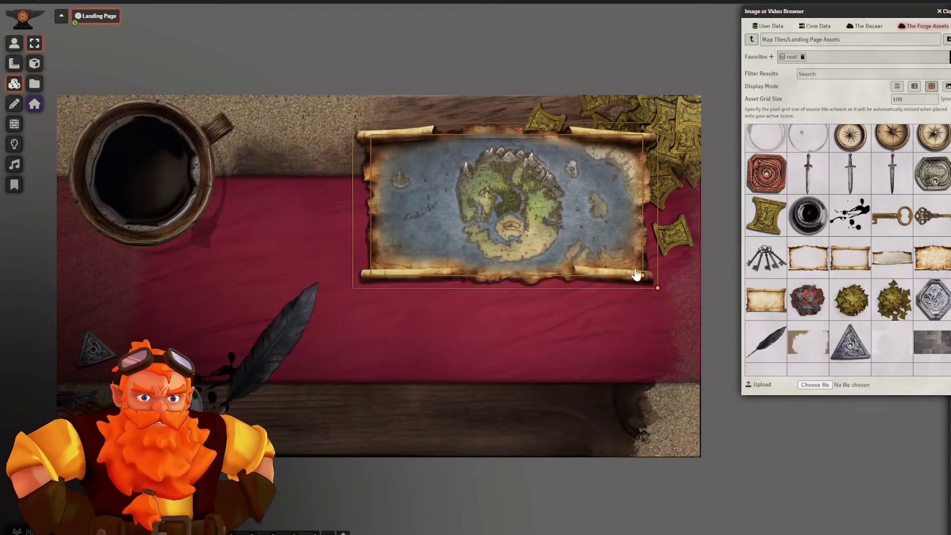
scroll(564, 233, "up", 1, "shift")
scroll(564, 234, "down", 1, "shift")
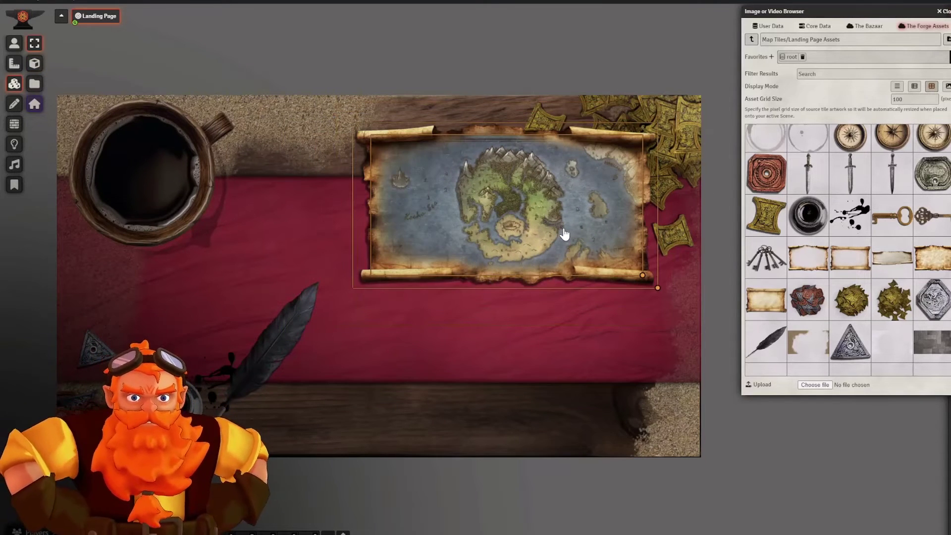
scroll(564, 234, "down", 1, "shift")
scroll(561, 234, "up", 1, "shift")
left_click_drag(535, 223, 500, 217)
Step: Shrink the dropped parchment banner and settle it just below the map on the red cloth
left_click(529, 107)
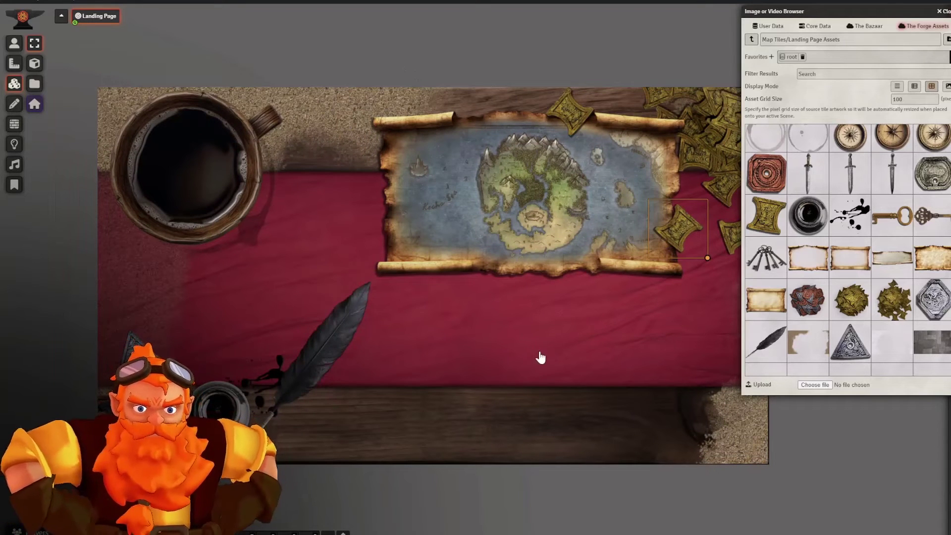
left_click(556, 354)
left_click_drag(669, 395, 589, 368)
left_click_drag(539, 332, 569, 328)
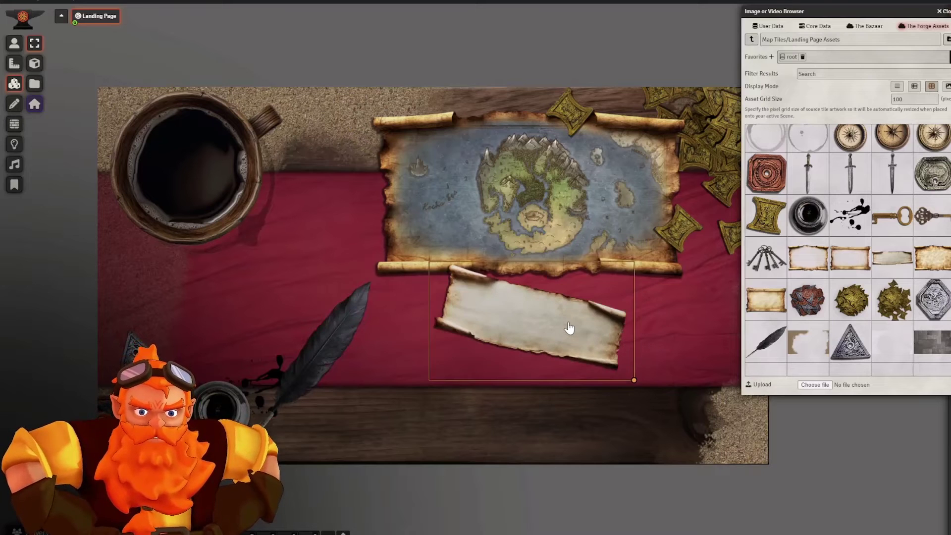
left_click_drag(589, 329, 572, 331)
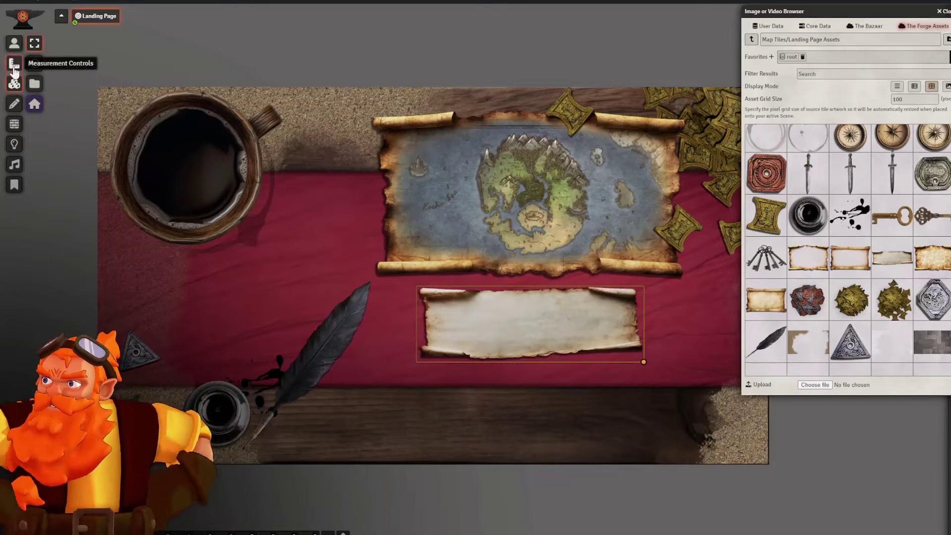
Step: Create a text drawing over the blank banner with a fully transparent outline
left_click(13, 104)
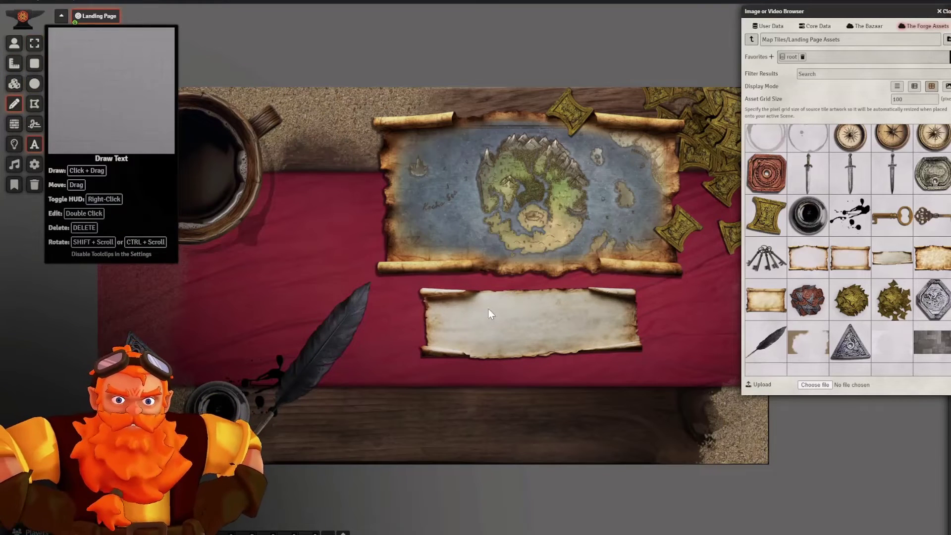
double_click(454, 304)
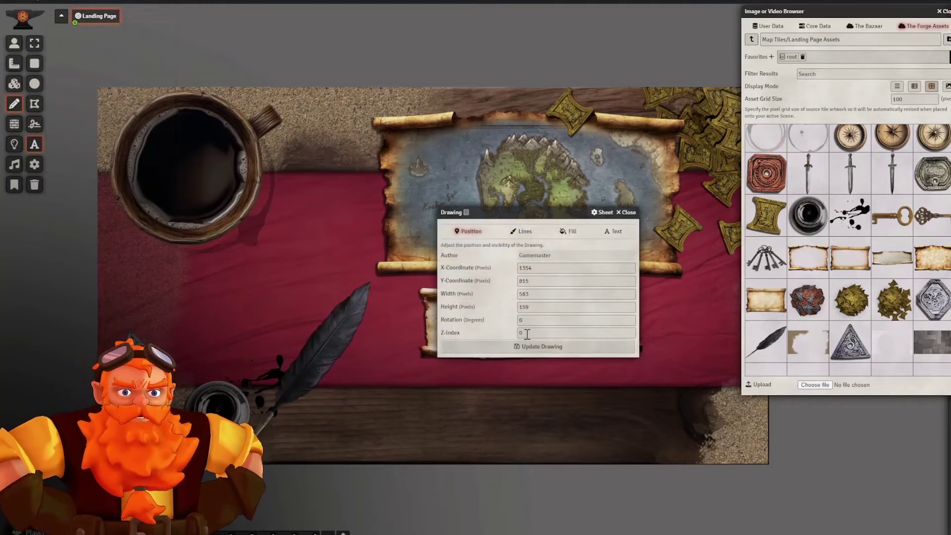
left_click(569, 231)
left_click(523, 232)
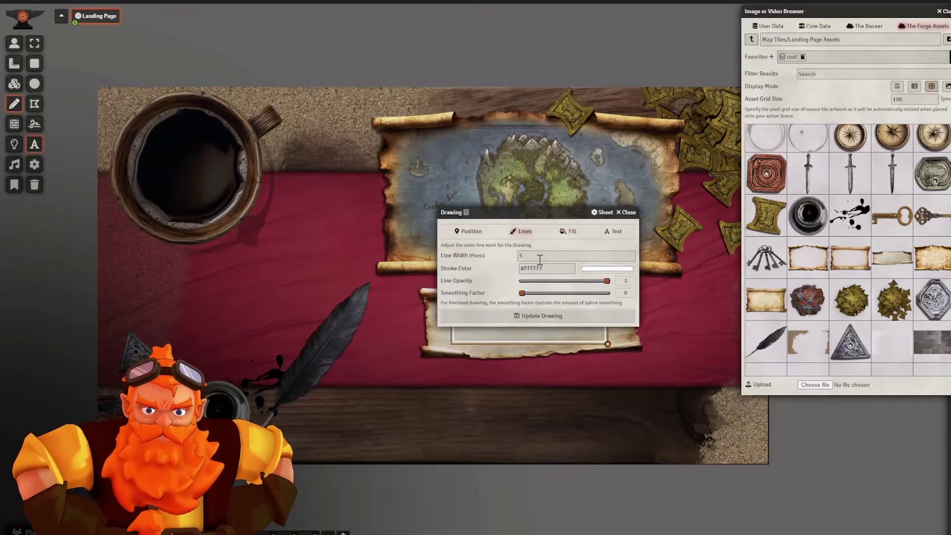
left_click_drag(545, 282, 486, 282)
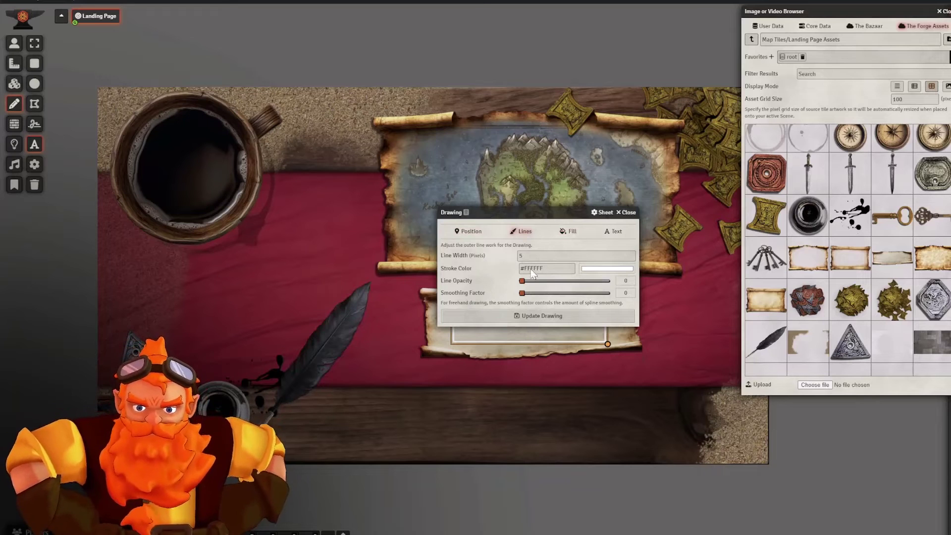
Step: Set the drawing's text colour to dark brown #37160b
left_click(613, 231)
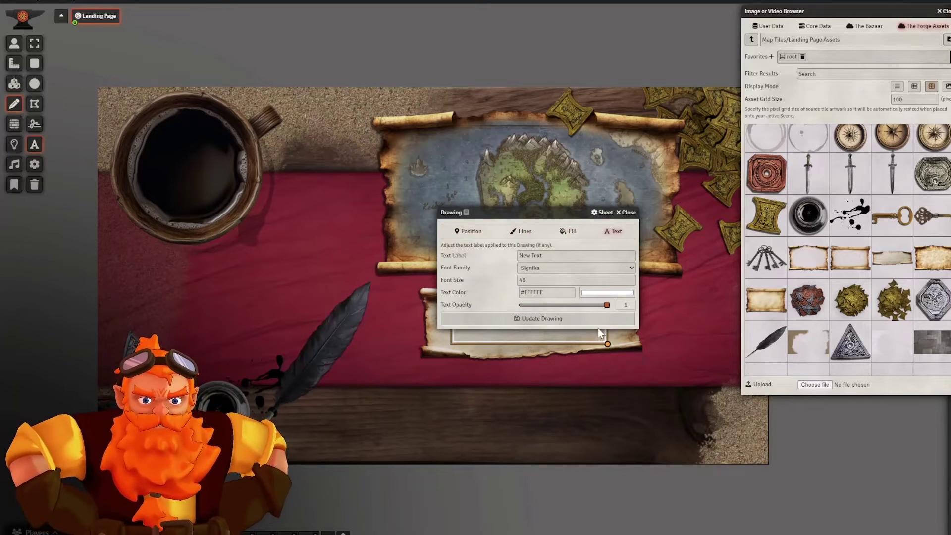
left_click_drag(606, 334, 667, 370)
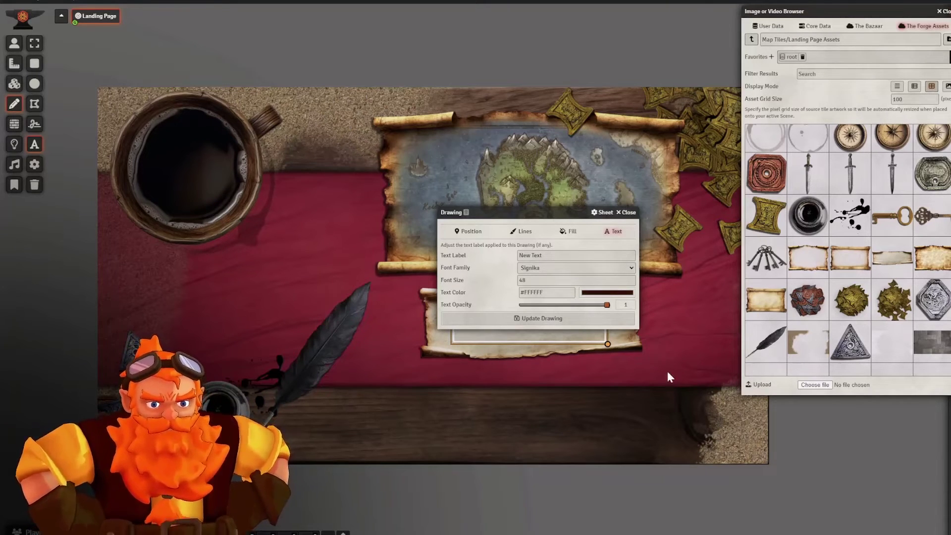
left_click(498, 285)
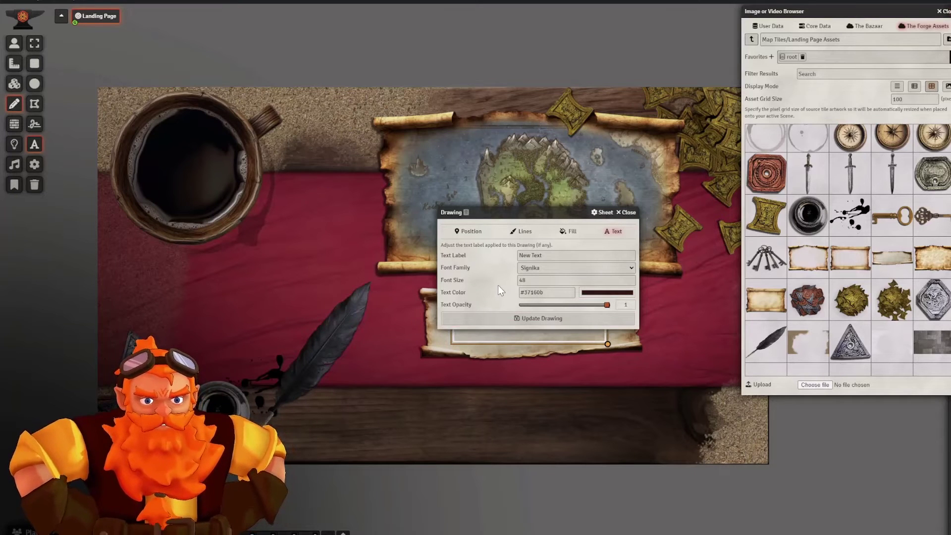
left_click_drag(551, 293, 515, 291)
left_click(473, 290)
left_click(483, 280)
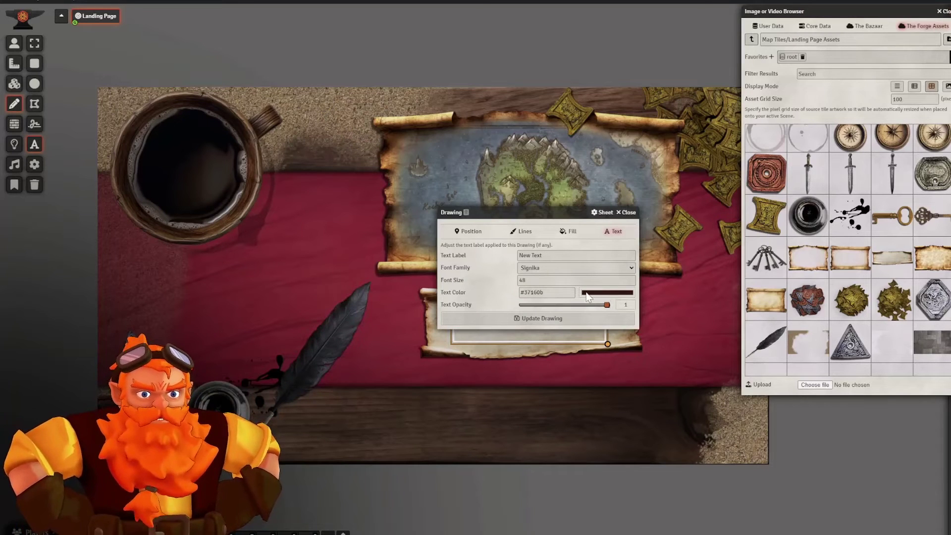
Step: Label the drawing 'TUTORIAL WORLD' with font size 1000
left_click_drag(545, 255, 468, 250)
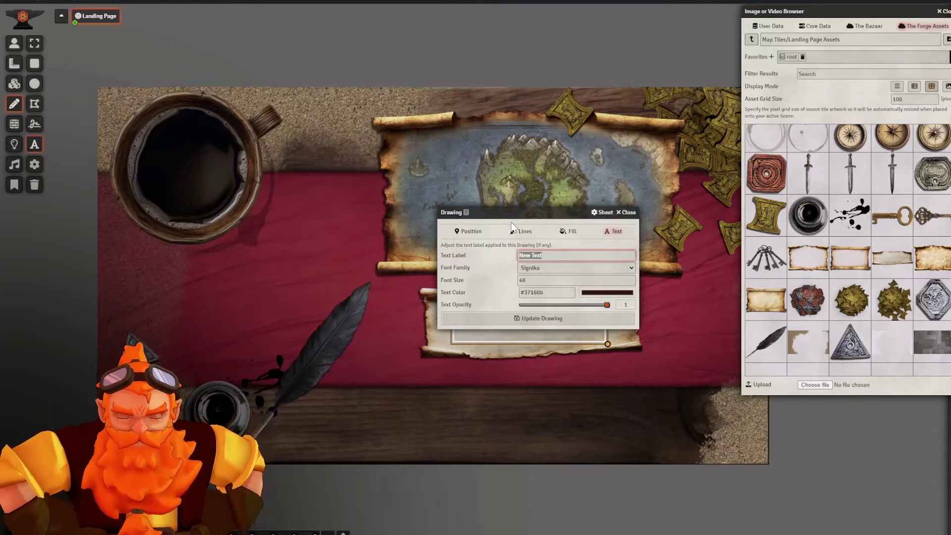
type("T")
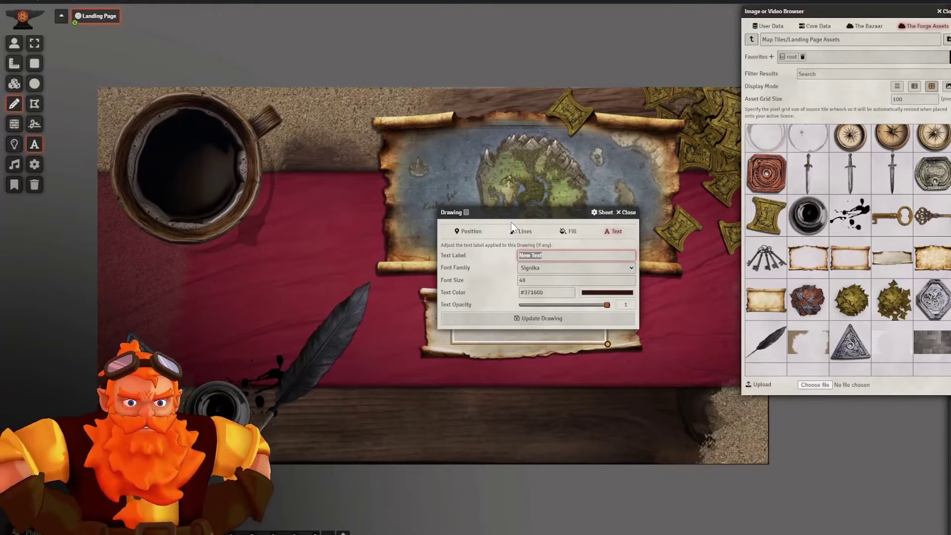
type("UTORIAL WORL")
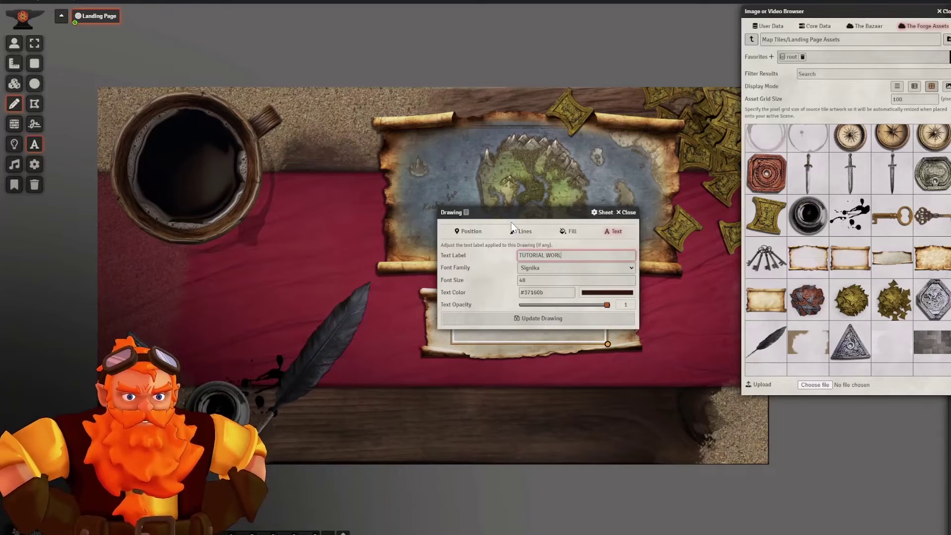
type("D")
key("Tab")
key("Tab")
type("1000")
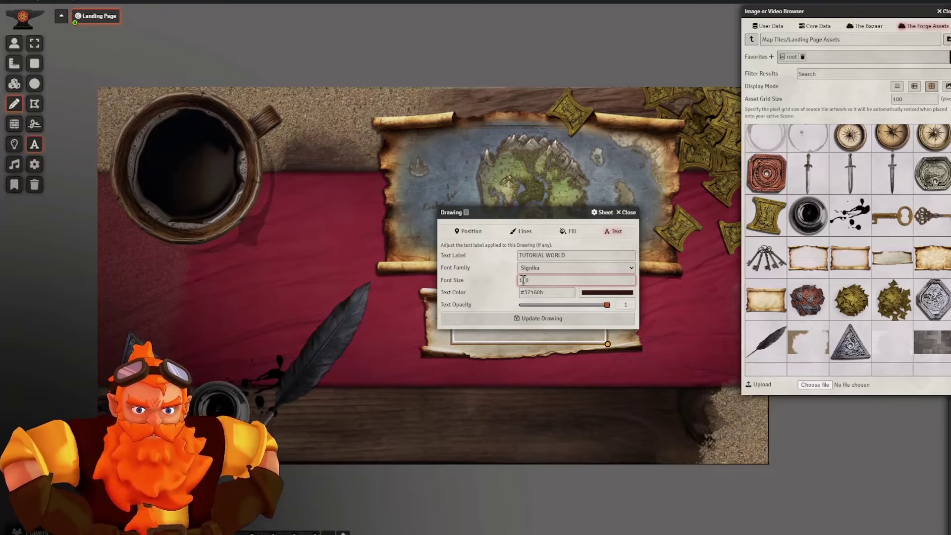
key("Return")
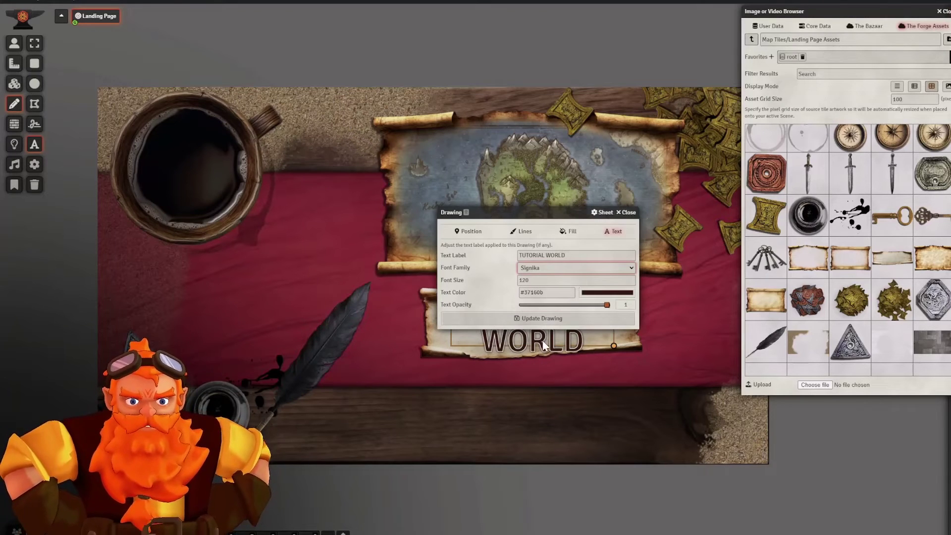
Step: Switch the label to a decorative font, then nudge and enlarge the text box on the scroll
left_click(533, 341)
left_click(534, 320)
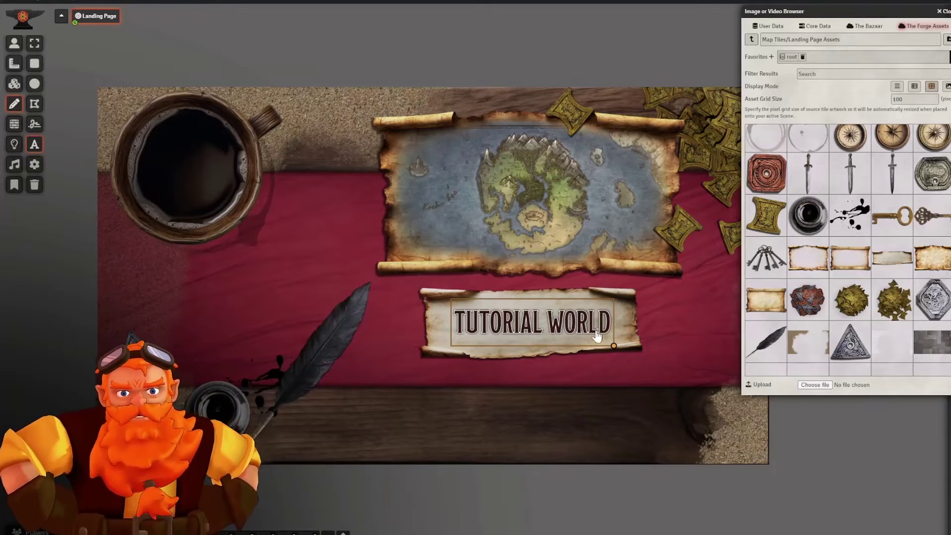
left_click_drag(544, 329, 539, 326)
left_click_drag(600, 342, 630, 347)
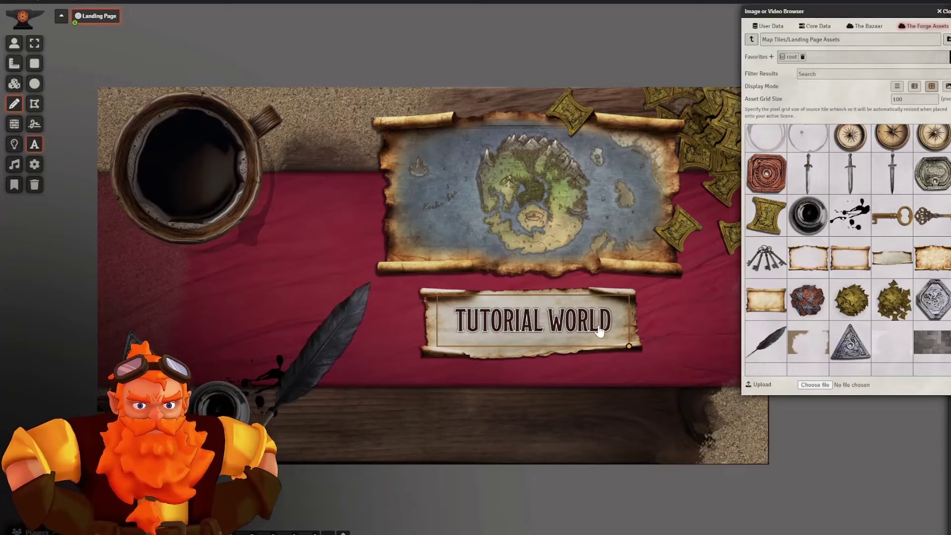
Step: Place an enlarged candle at the table's bottom-right corner
double_click(567, 327)
left_click(610, 229)
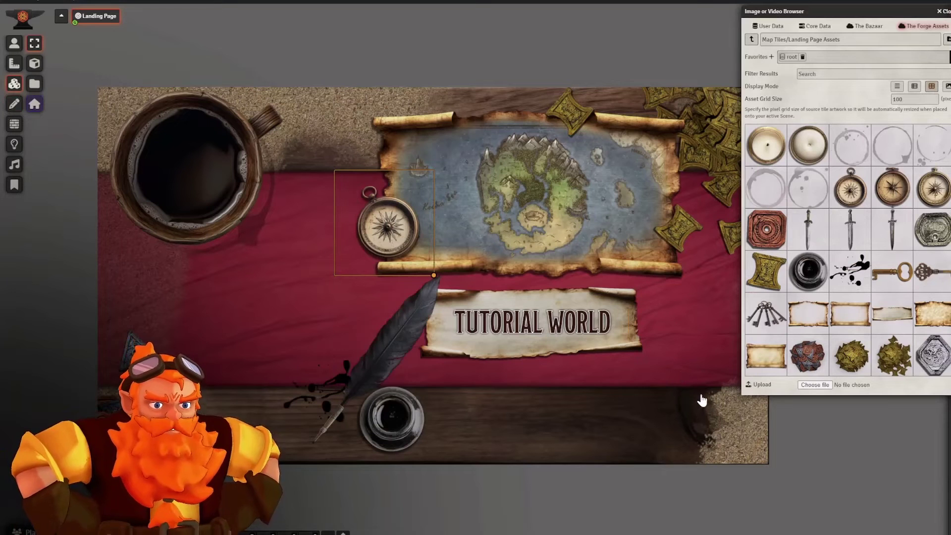
left_click_drag(702, 397, 679, 389)
left_click_drag(720, 415, 747, 445)
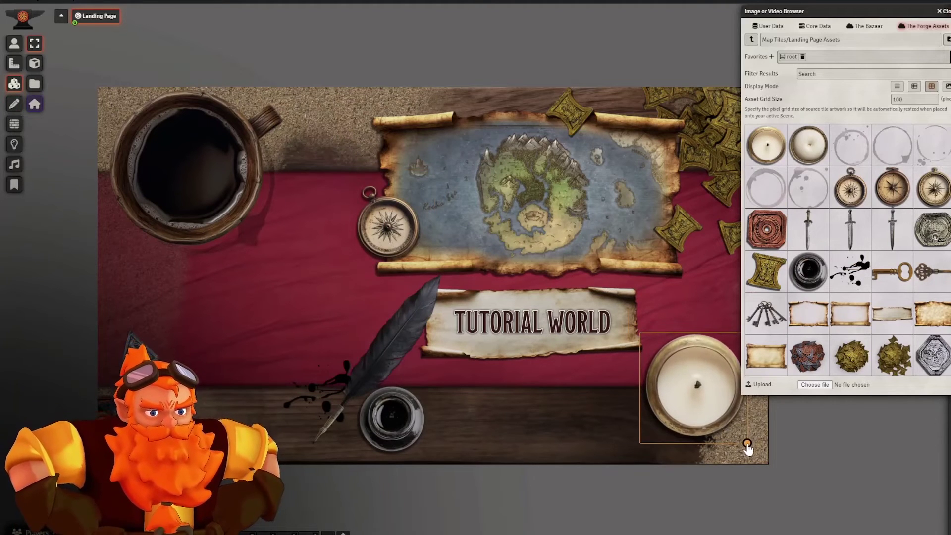
left_click_drag(699, 403, 696, 412)
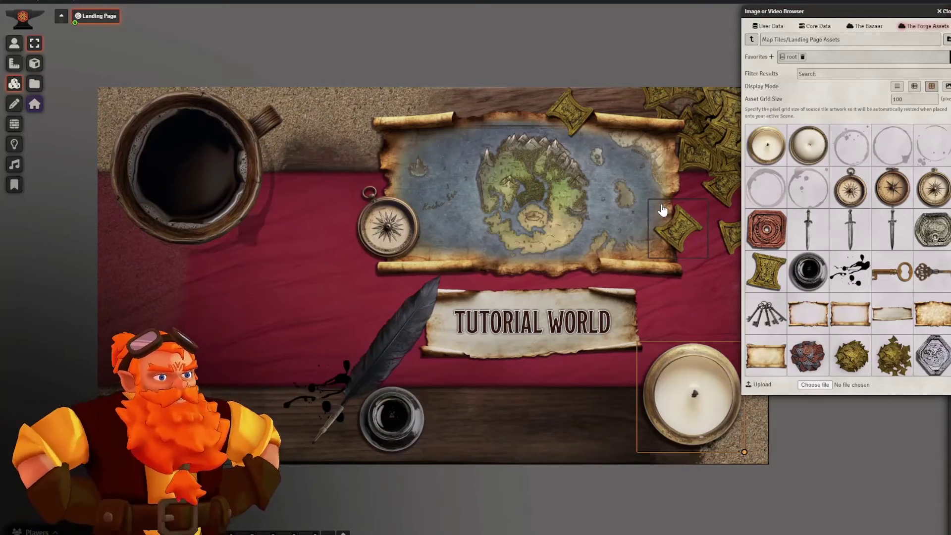
Step: Place a key to the right of the TUTORIAL WORLD banner
scroll(924, 265, "down", 1)
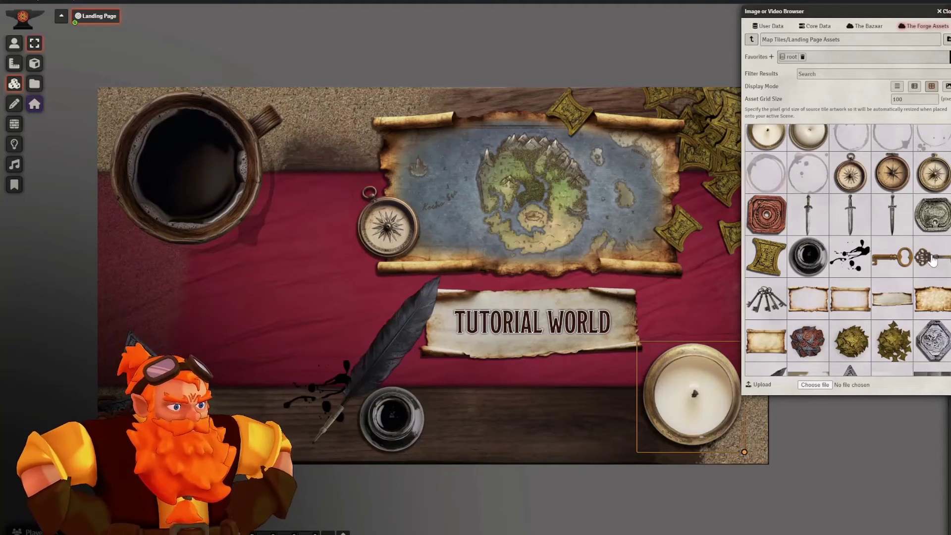
left_click_drag(924, 265, 696, 310)
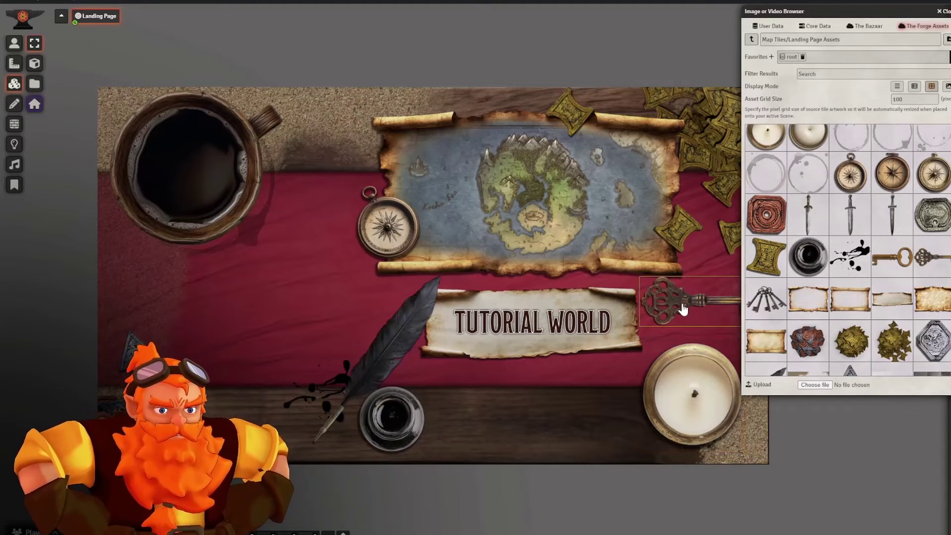
scroll(682, 310, "up", 3, "shift")
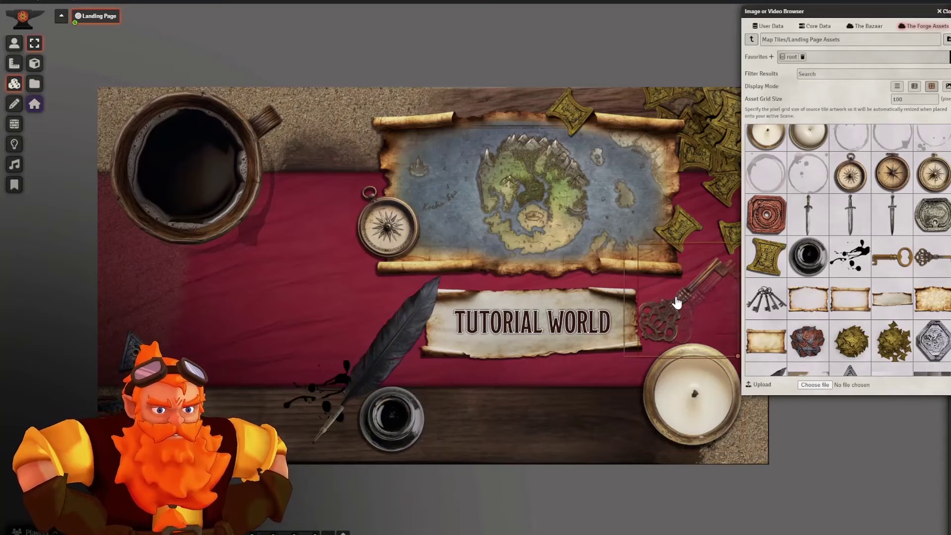
scroll(677, 303, "down", 3, "shift")
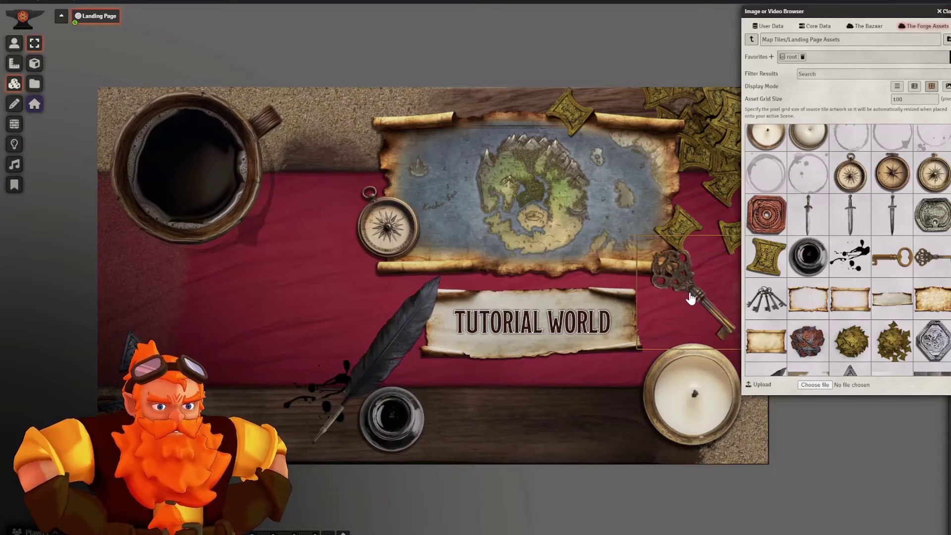
left_click_drag(690, 297, 713, 317)
Step: Shift the dagger along the lower-left table edge and duplicate it with Ctrl+C / Ctrl+V
scroll(713, 320, "up", 4)
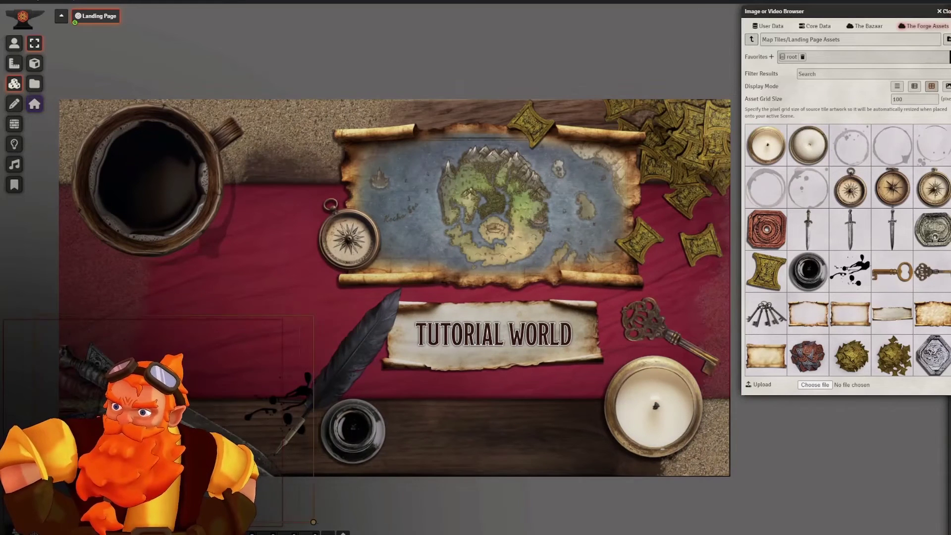
left_click_drag(174, 419, 132, 418)
scroll(123, 418, "up", 1)
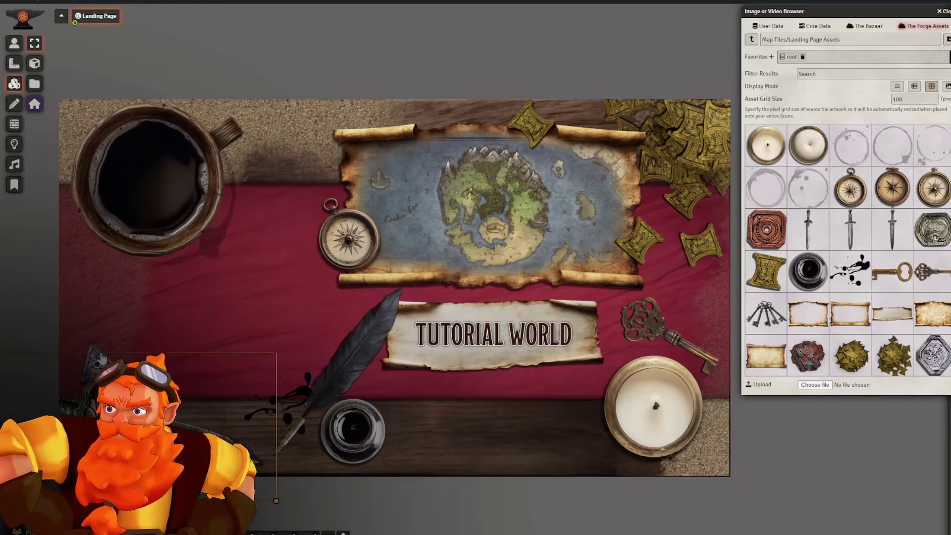
key("ctrl+c")
key("ctrl+v")
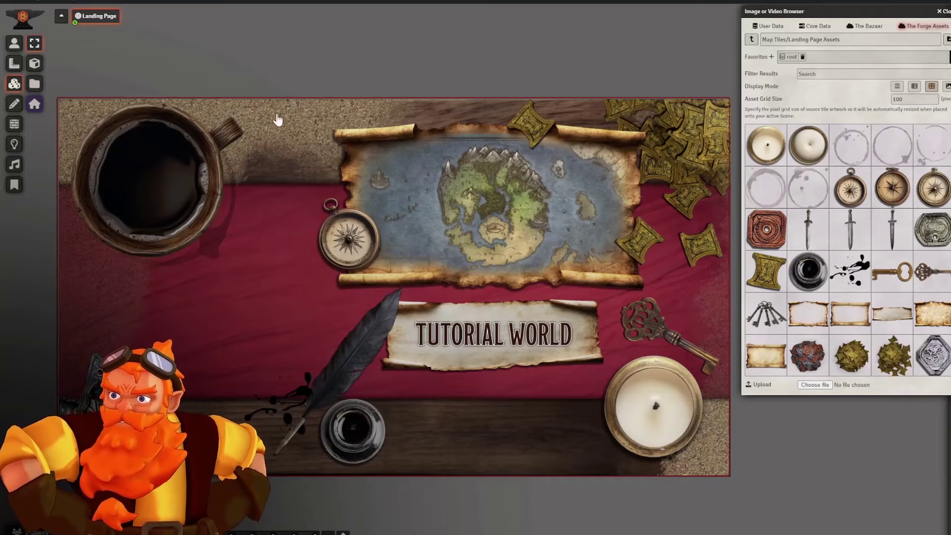
Step: Browse the table tile's replacement images as grid thumbnails, scrolling to the coloured cloth tables
mouse_move(287, 366)
left_mouse_down()
mouse_move(289, 245)
mouse_move(291, 282)
mouse_move(271, 341)
left_mouse_up()
mouse_move(177, 312)
left_mouse_down()
mouse_move(268, 259)
mouse_move(313, 255)
mouse_move(316, 341)
mouse_move(392, 336)
mouse_move(219, 313)
mouse_move(249, 292)
left_mouse_up()
double_click(267, 275)
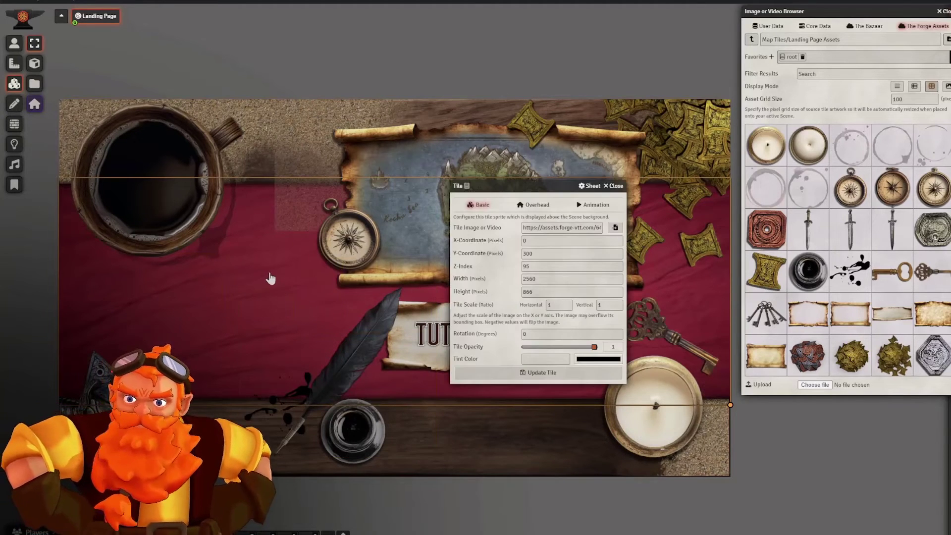
left_click(615, 227)
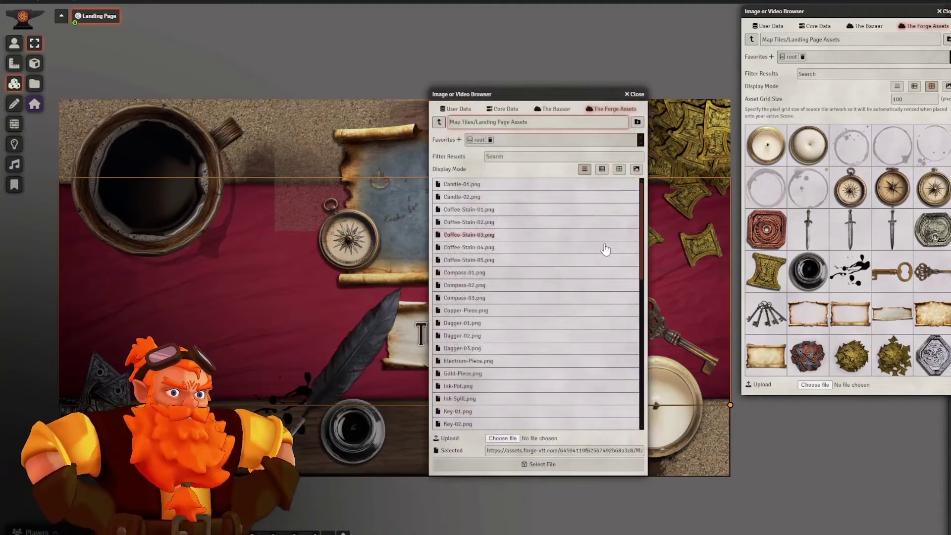
left_click(620, 169)
scroll(545, 292, "down", 5)
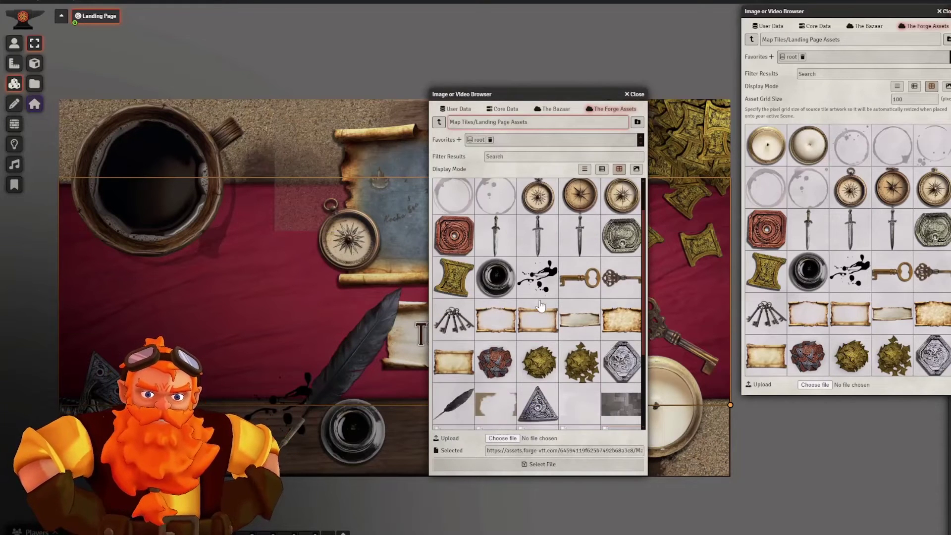
scroll(546, 312, "down", 1)
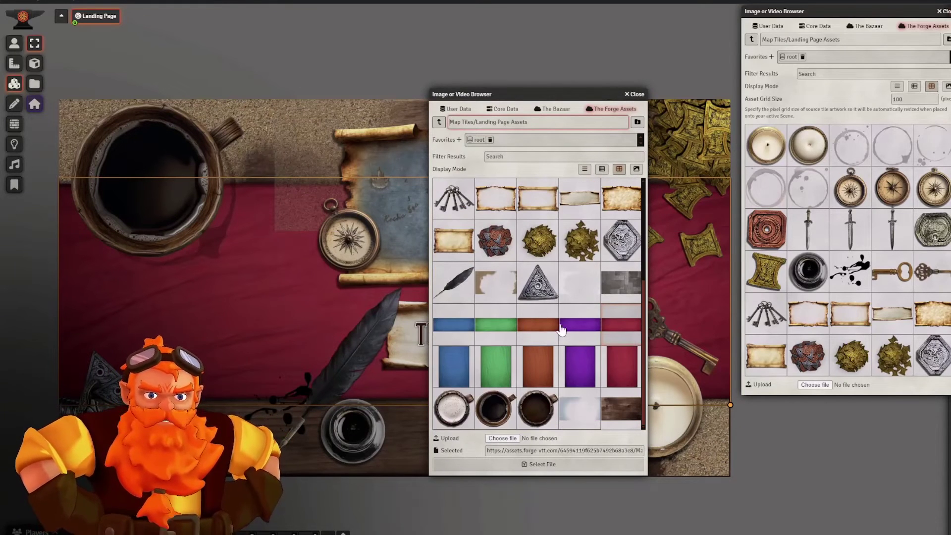
Step: Apply the purple cloth image to the table tile, align it with the scene, and nudge the key
left_click(542, 464)
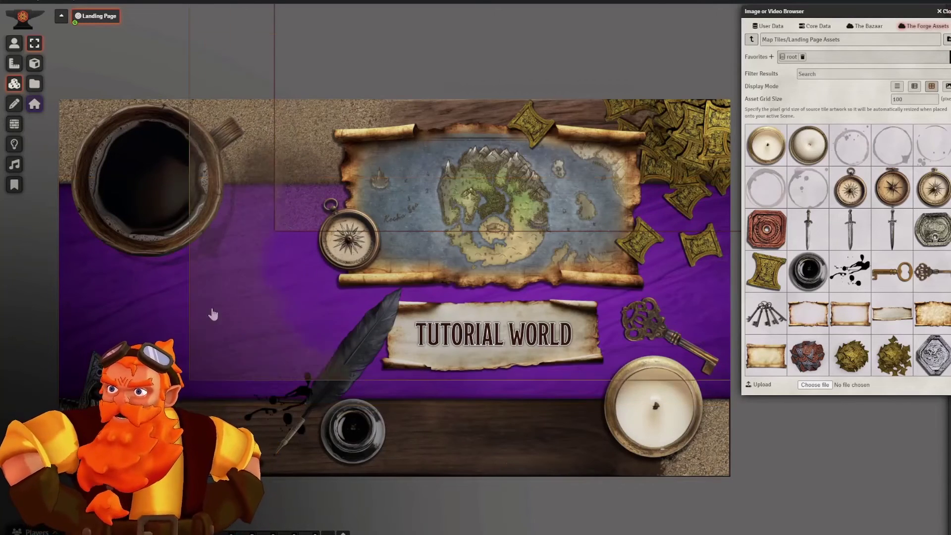
left_click_drag(164, 422, 132, 433)
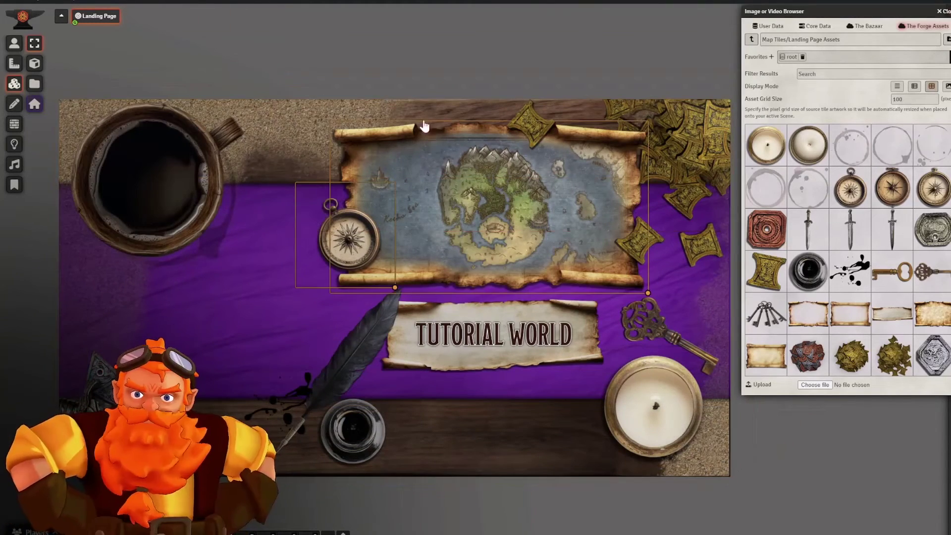
left_click_drag(418, 101, 479, 212)
mouse_move(647, 302)
left_mouse_down()
mouse_move(673, 321)
mouse_move(653, 310)
left_mouse_up()
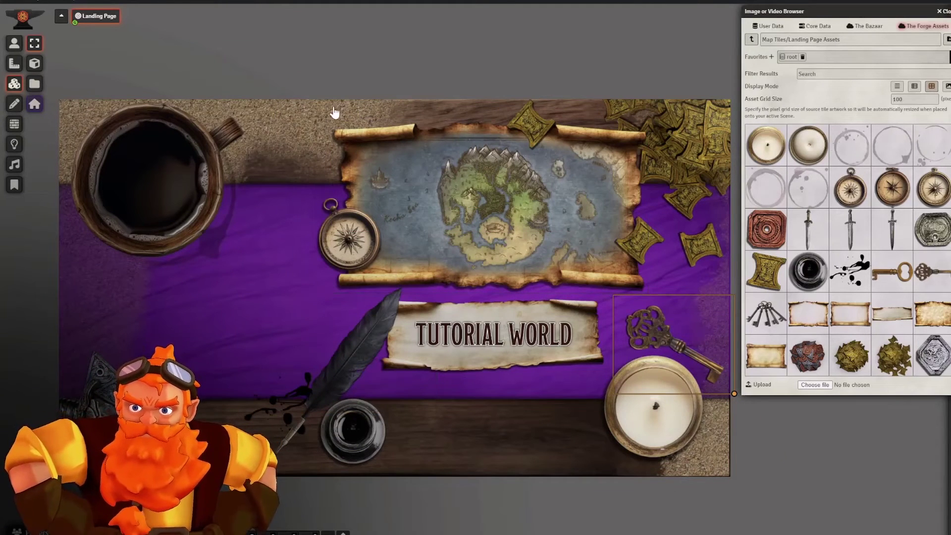
Step: Rearrange the map, parchments, gold piece and quill, moving the TUTORIAL WORLD parchment lower
mouse_move(334, 108)
left_mouse_down()
mouse_move(478, 240)
mouse_move(420, 143)
left_mouse_up()
mouse_move(400, 107)
left_mouse_down()
mouse_move(479, 243)
mouse_move(481, 270)
left_mouse_up()
left_click_drag(452, 400, 533, 327)
mouse_move(483, 343)
left_mouse_down()
mouse_move(485, 391)
mouse_move(490, 379)
mouse_move(479, 390)
left_mouse_up()
left_click(346, 454)
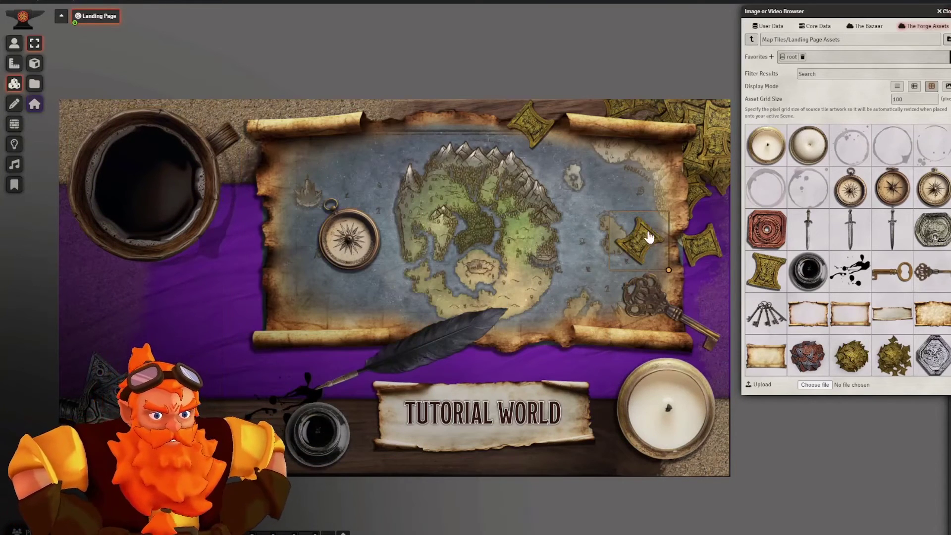
left_click_drag(642, 246, 668, 170)
left_click(544, 139)
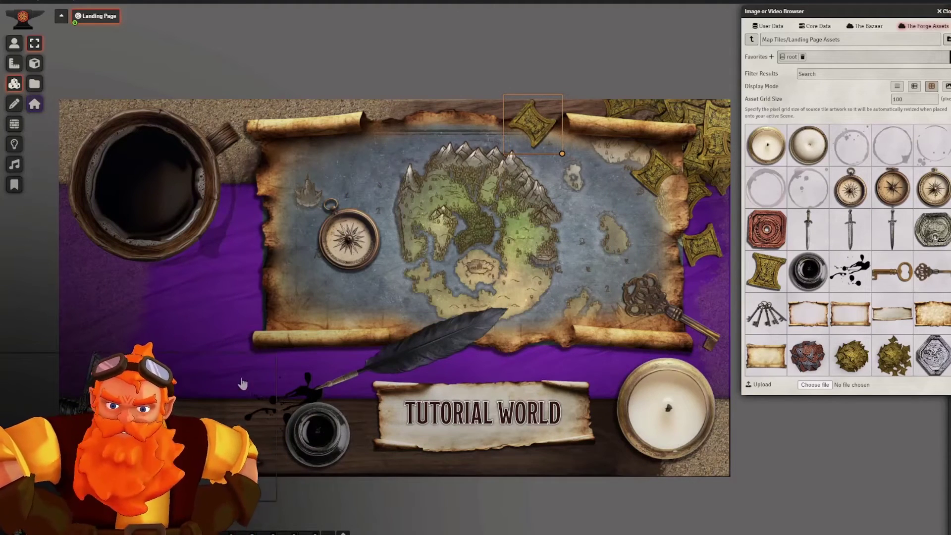
left_click(420, 367)
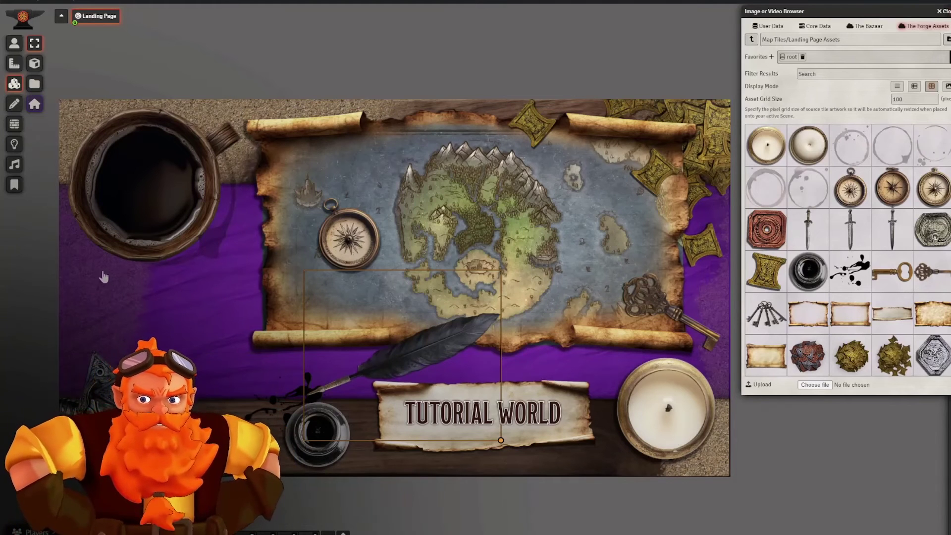
left_click(220, 357)
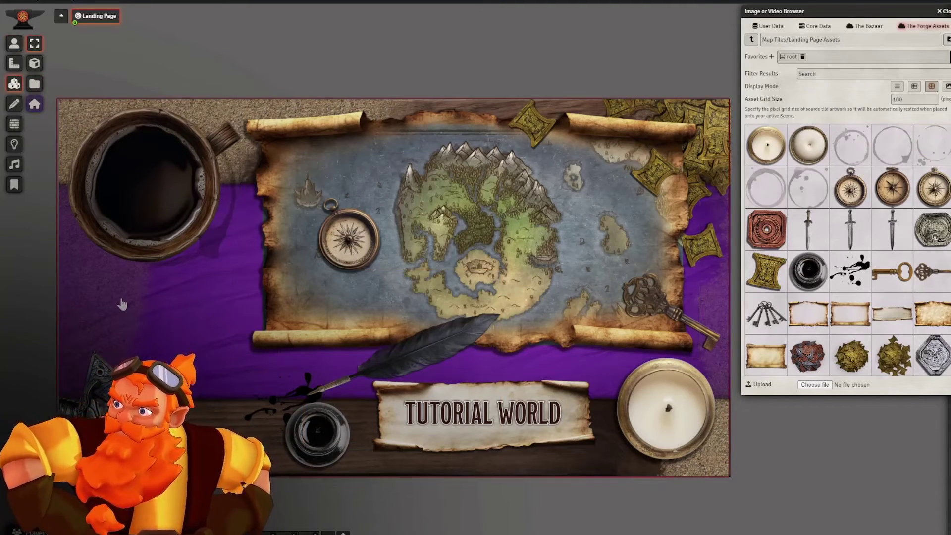
Step: Duplicate the scene-sized table tile and align the copy with the scene edges
key("ctrl+c")
key("ctrl+v")
left_click_drag(206, 361, 132, 191)
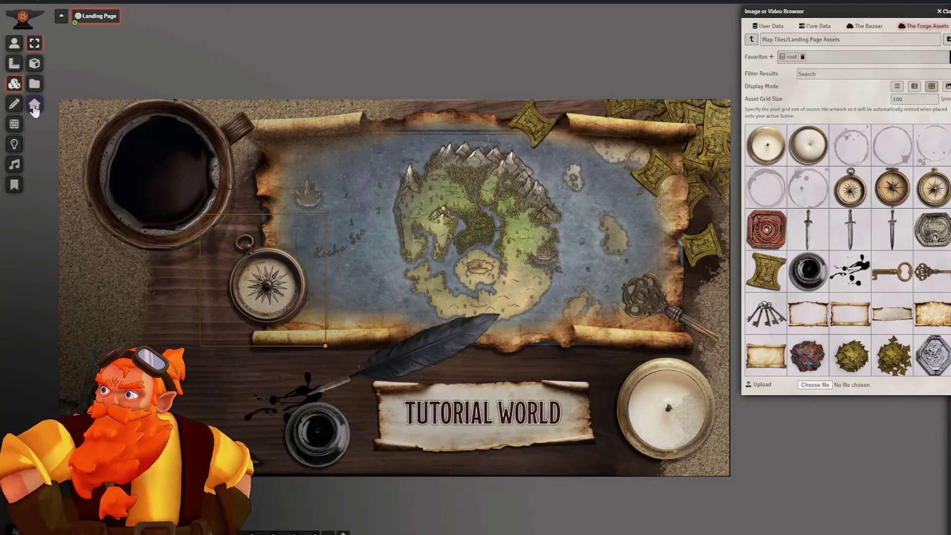
Step: Place a light on the candle with a radius reaching across the map
left_click(15, 144)
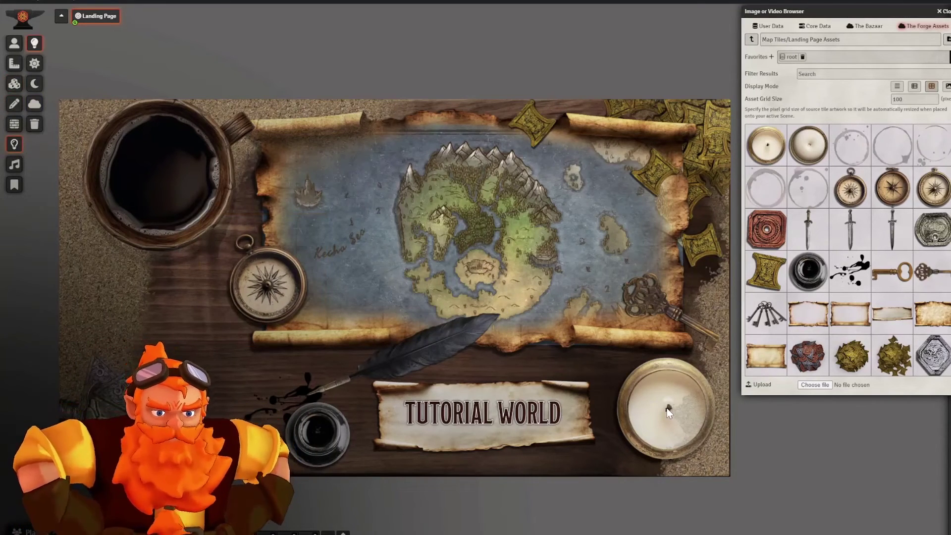
left_click_drag(667, 411, 734, 189)
left_click_drag(805, 150, 272, 168)
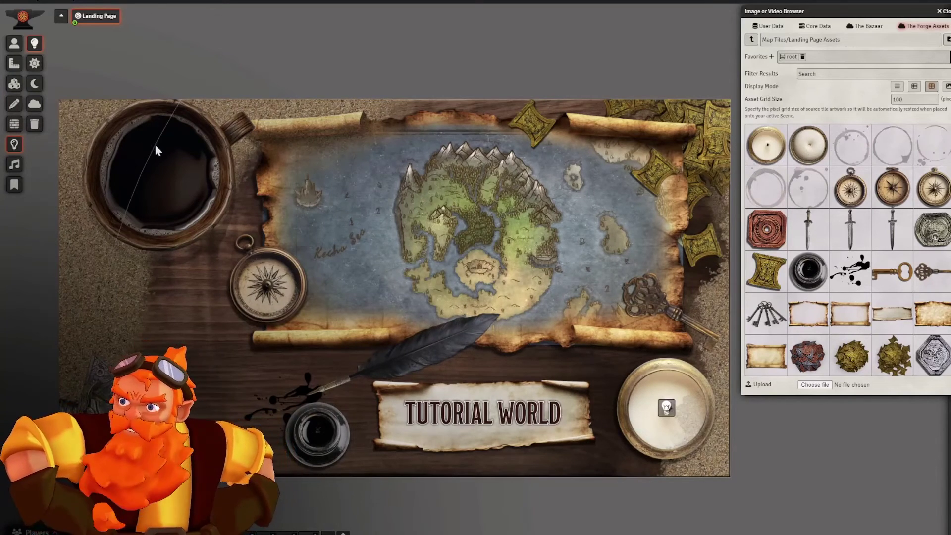
left_click_drag(159, 151, 159, 151)
Step: Give the candle light Torch animation and add a second light at the top-left corner
left_click(549, 214)
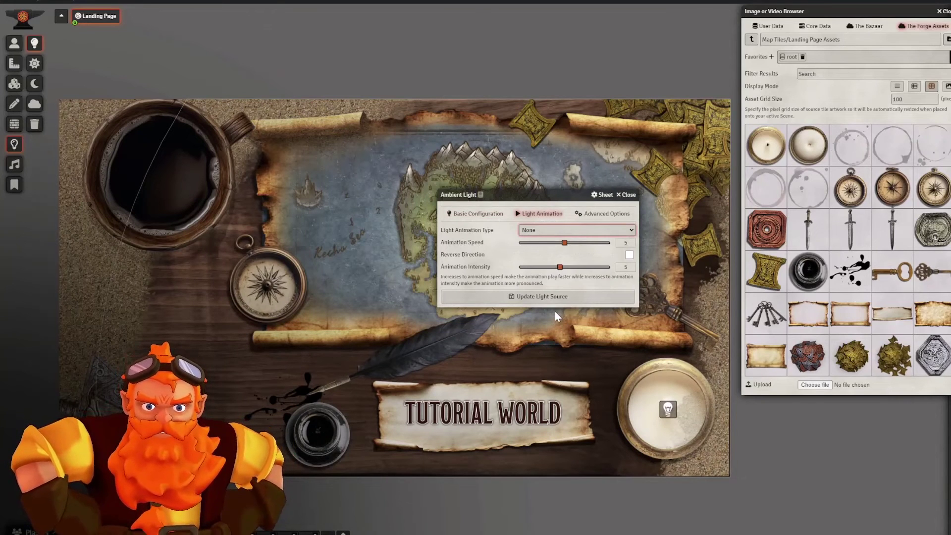
left_click(536, 408)
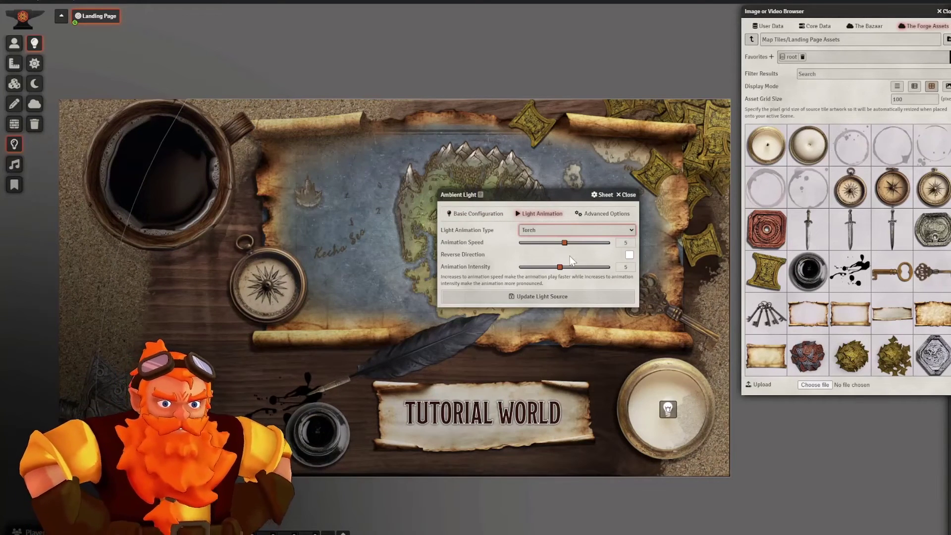
left_click(477, 213)
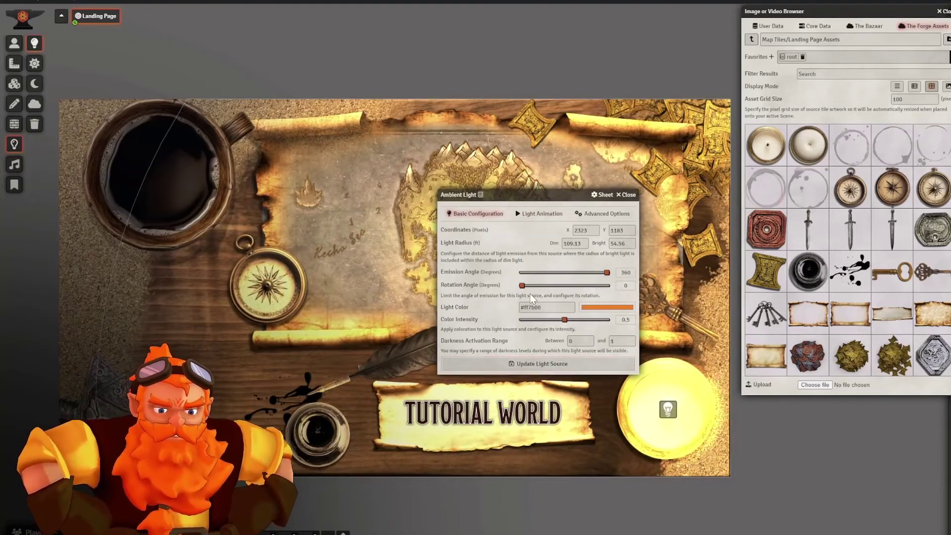
left_click(540, 213)
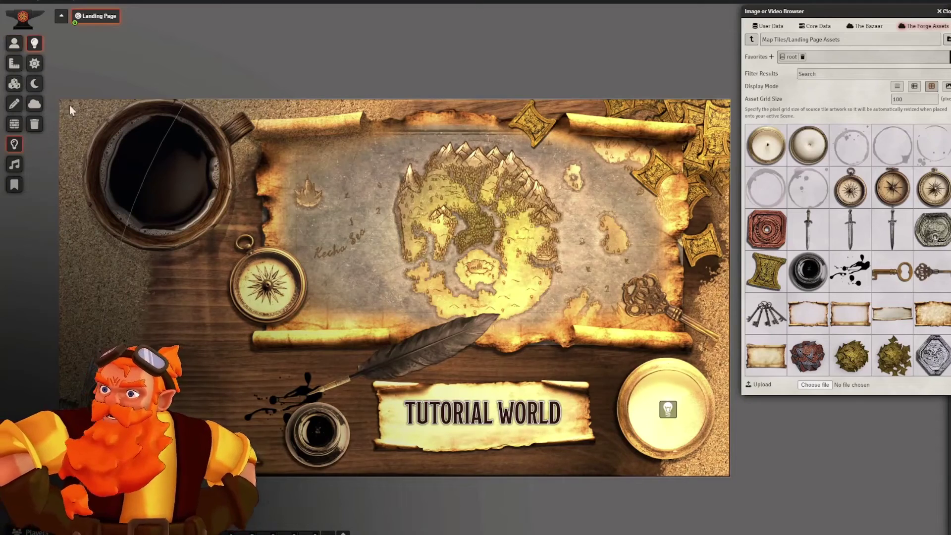
left_click(72, 112)
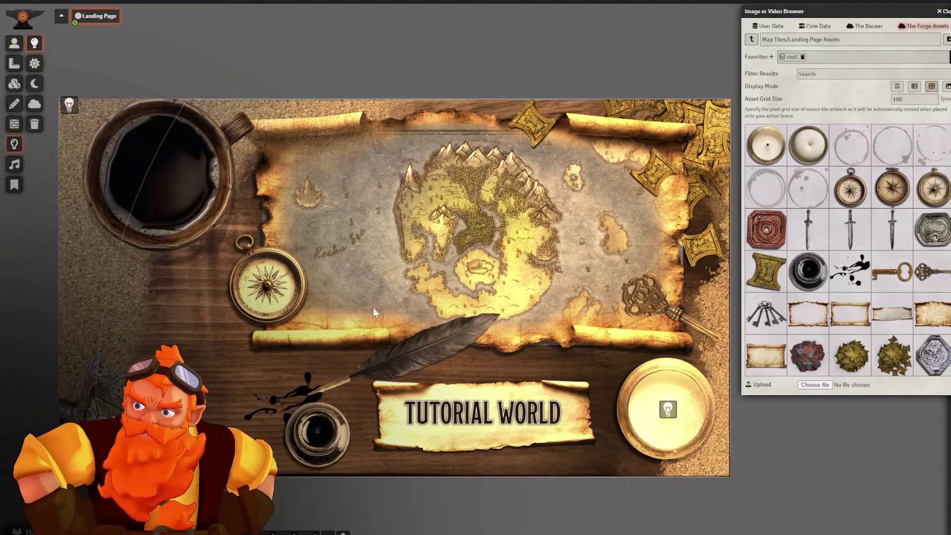
Step: Tint the corner light blue #000f5c with colour intensity 0.4
double_click(67, 113)
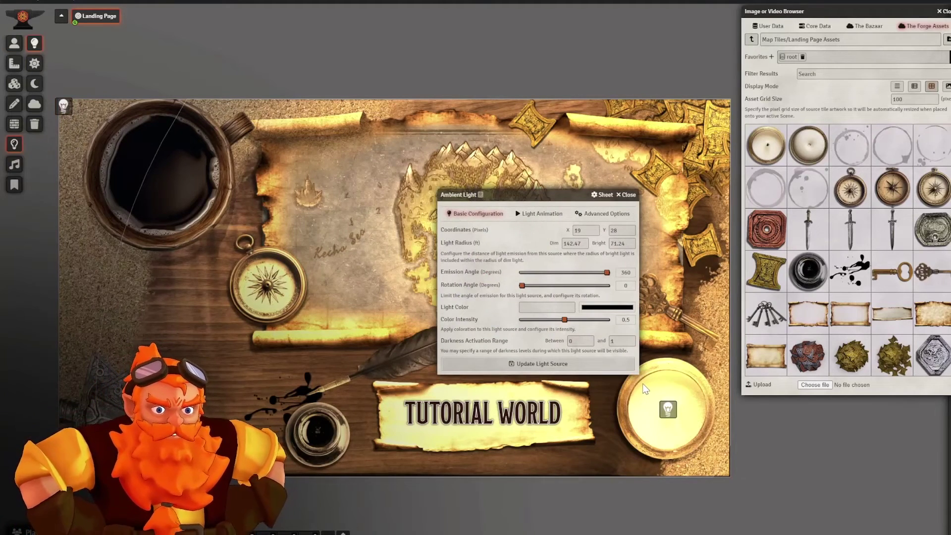
left_click_drag(565, 320, 556, 320)
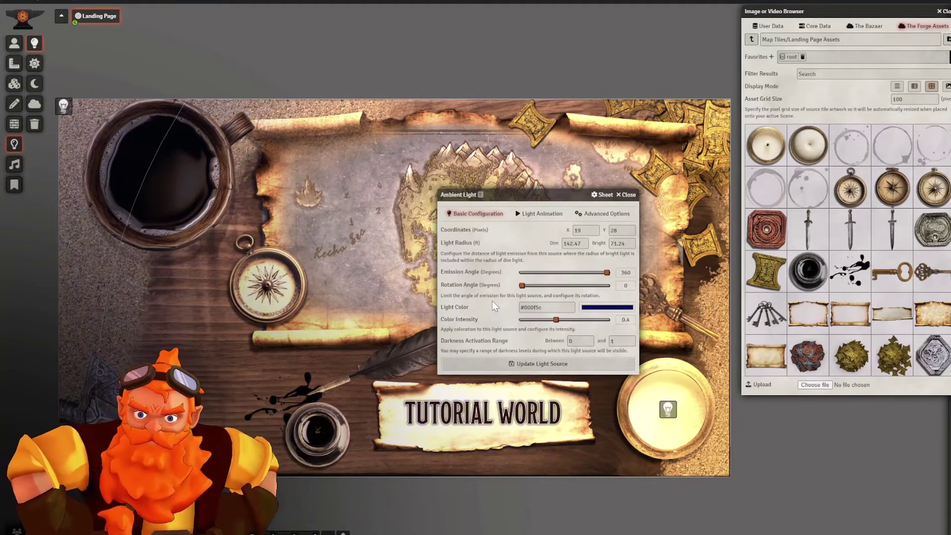
left_click(525, 365)
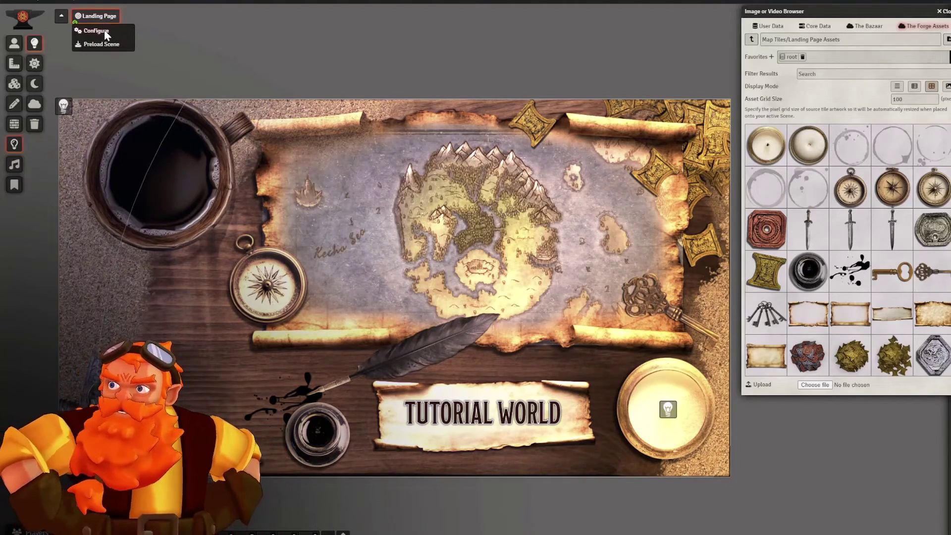
Step: Set the Landing Page scene's darkness level to 0.95
left_click(97, 31)
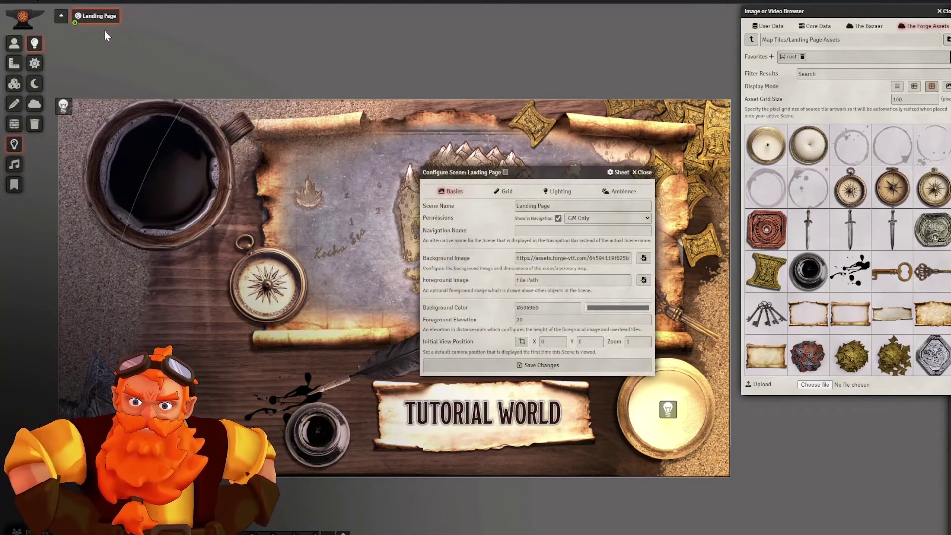
left_click(558, 191)
left_click_drag(548, 374, 621, 372)
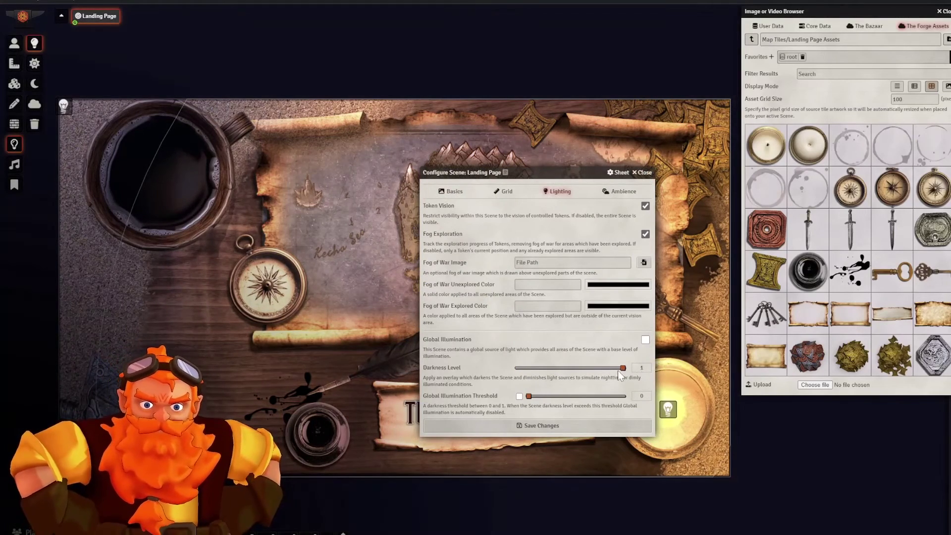
left_click(452, 192)
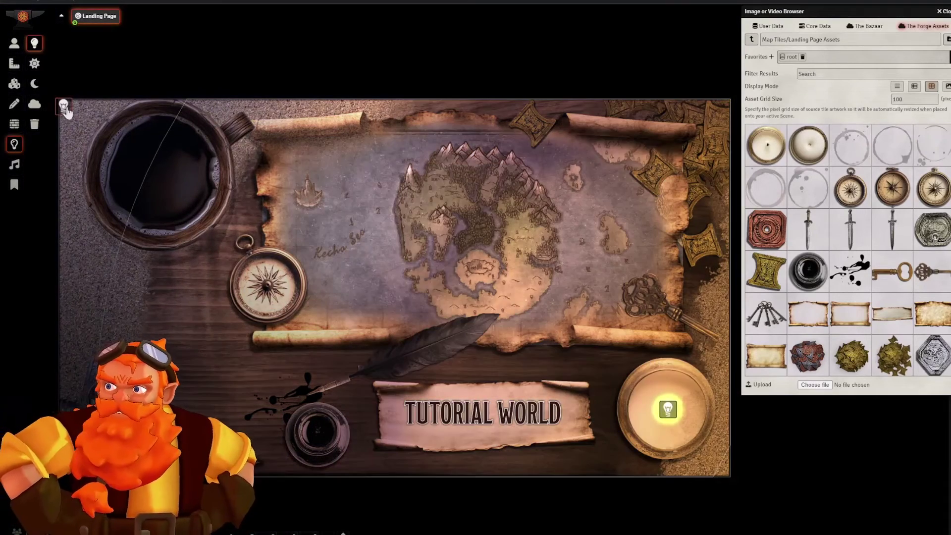
Step: Raise the corner light's colour intensity and lower its luminosity in Advanced Options
right_click(66, 109)
right_click(66, 109)
right_click(66, 109)
right_click(66, 109)
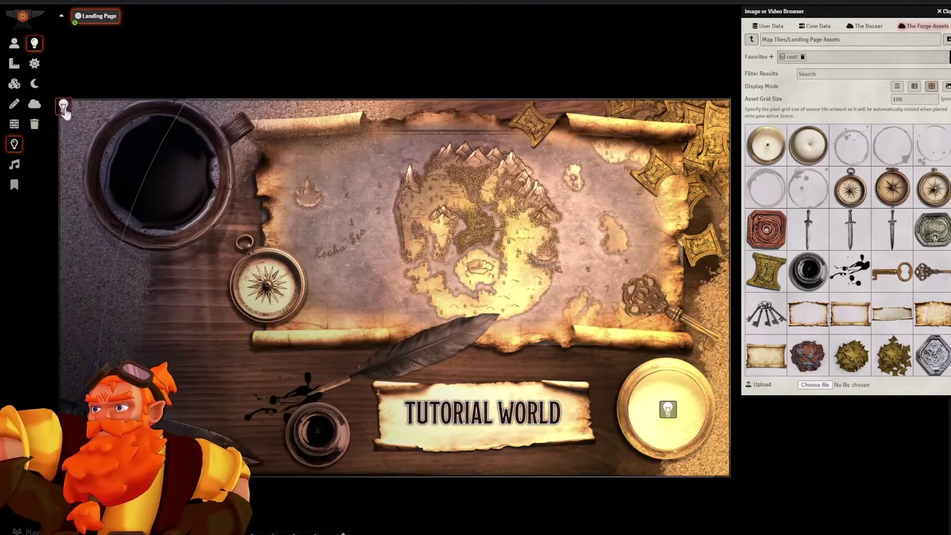
double_click(63, 108)
left_click_drag(556, 319, 579, 302)
left_click(593, 214)
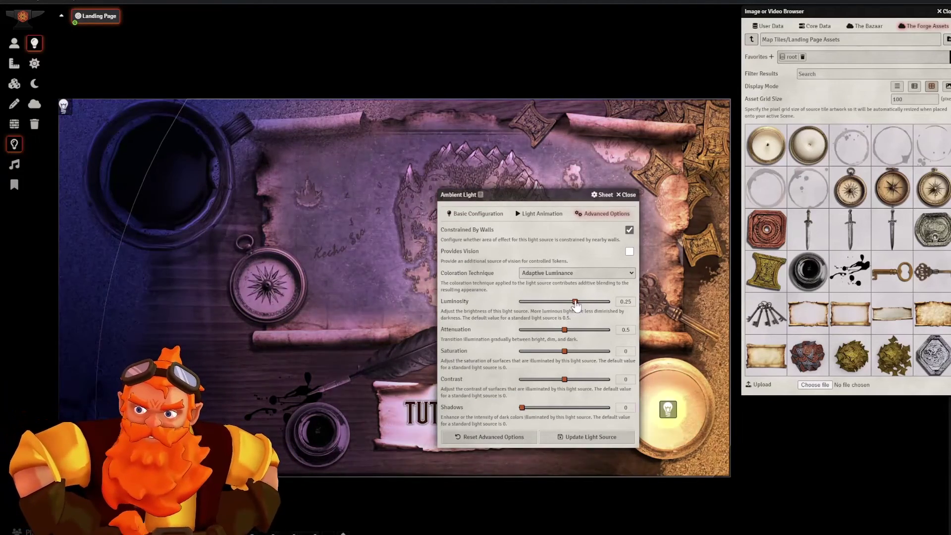
left_click_drag(578, 303, 576, 303)
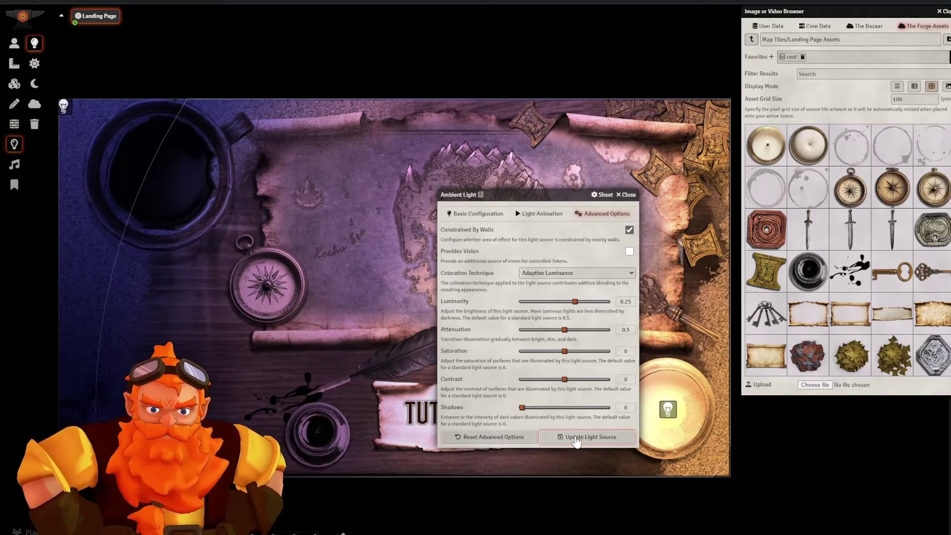
left_click(576, 438)
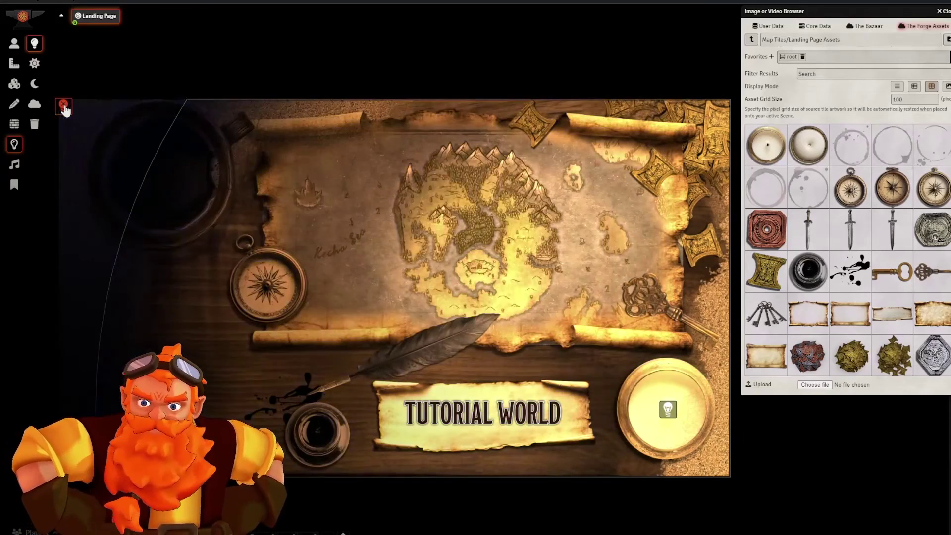
Step: Further lower the corner light's luminosity and saturation, with colour intensity 0.45
double_click(64, 107)
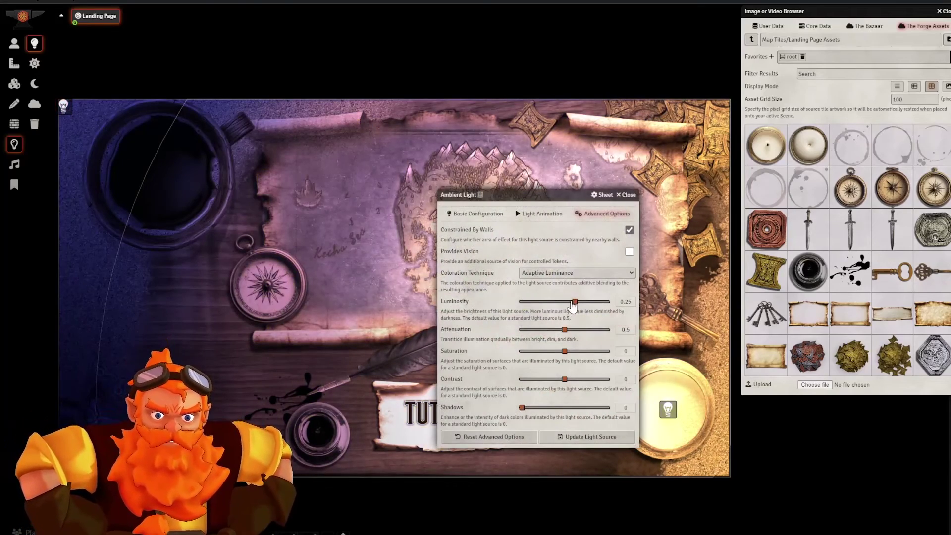
left_click_drag(574, 306, 568, 308)
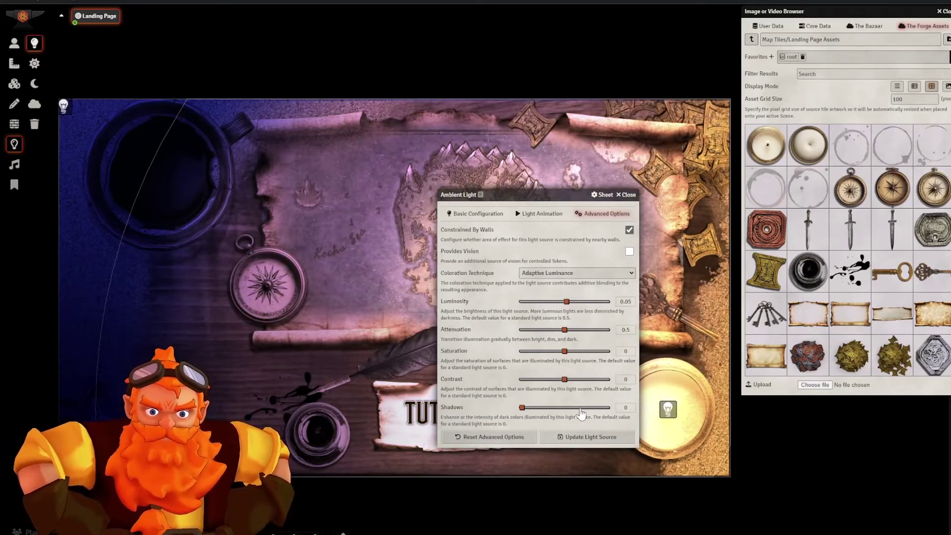
left_click(577, 439)
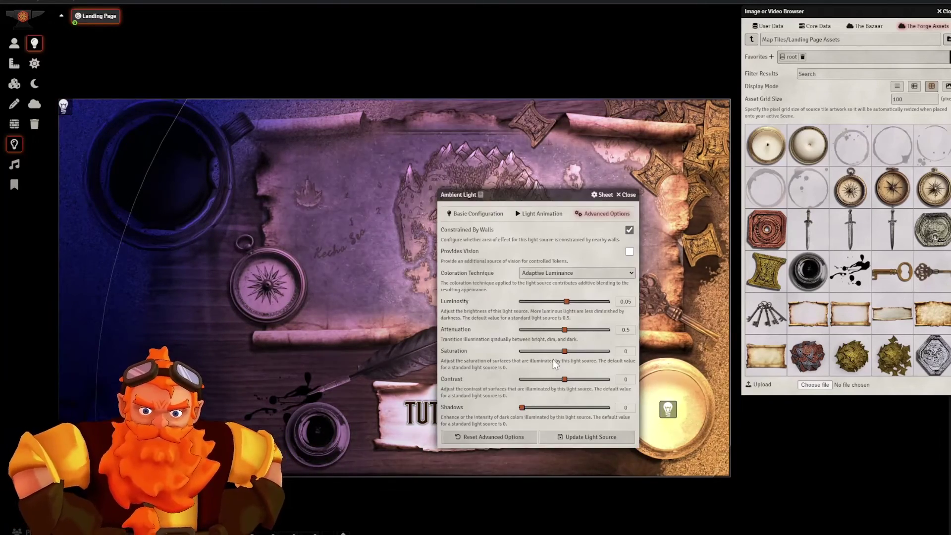
left_click_drag(563, 352, 554, 353)
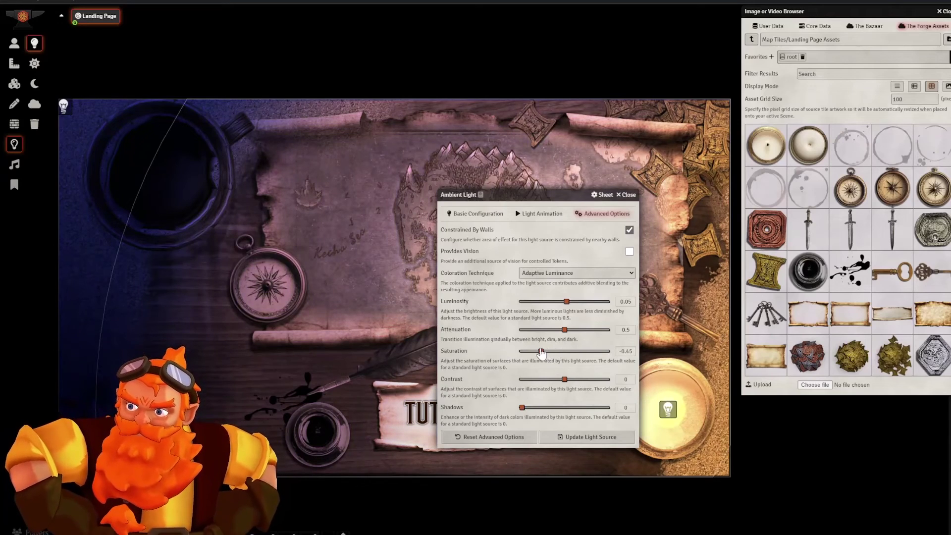
left_click(476, 218)
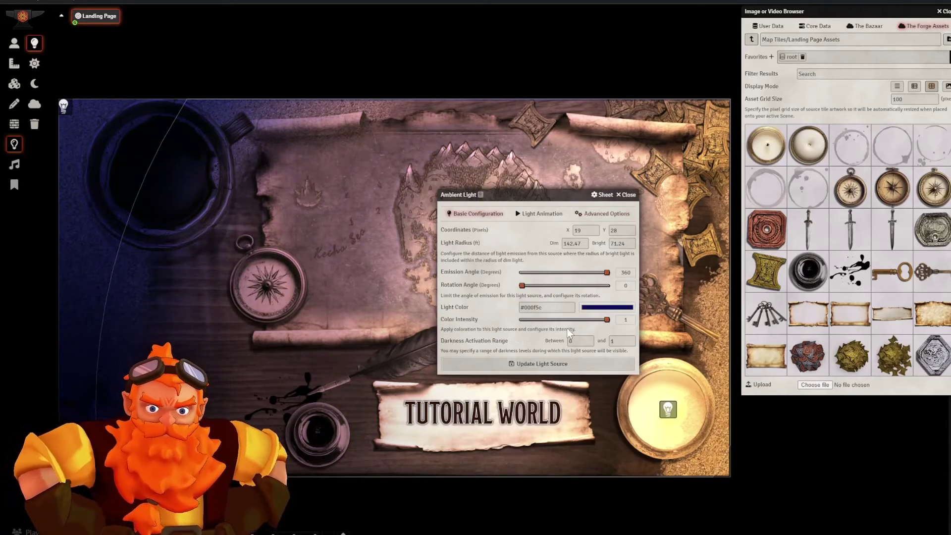
left_click_drag(575, 323, 568, 323)
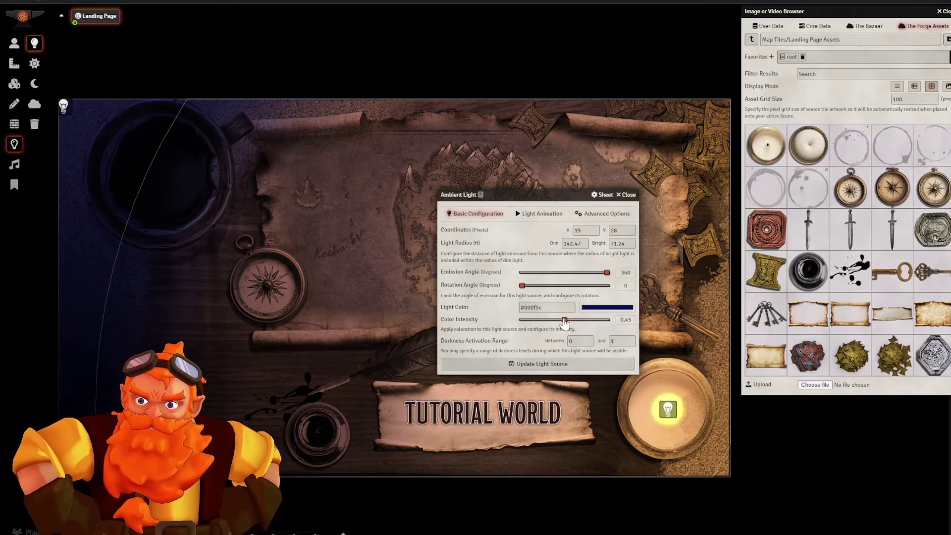
left_click(526, 363)
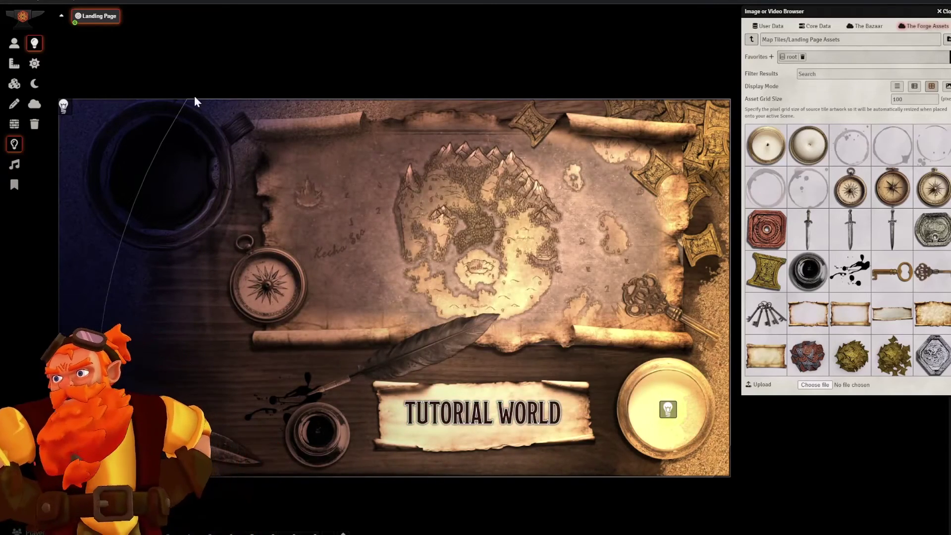
Step: Slow the candle's torch flicker to animation speed 1 and intensity 2
right_click(64, 108)
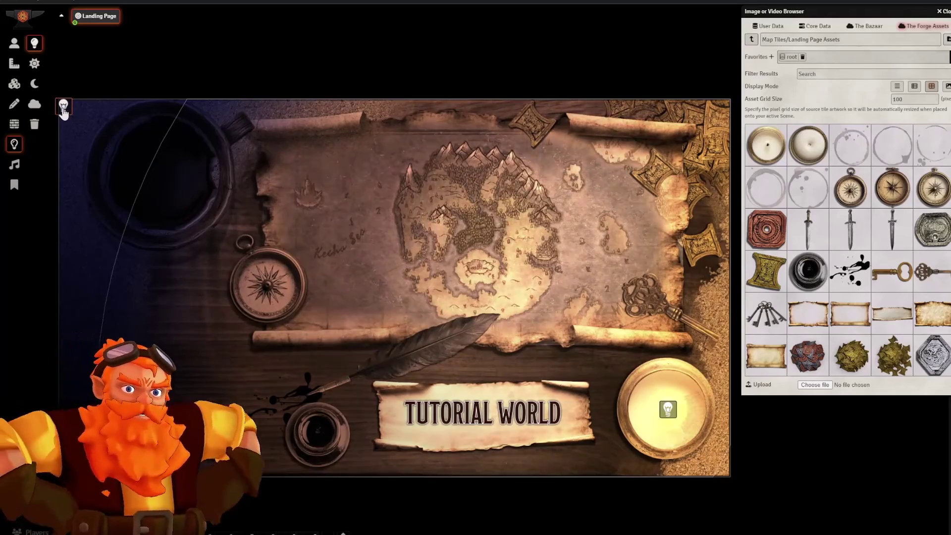
right_click(668, 411)
right_click(668, 411)
double_click(668, 411)
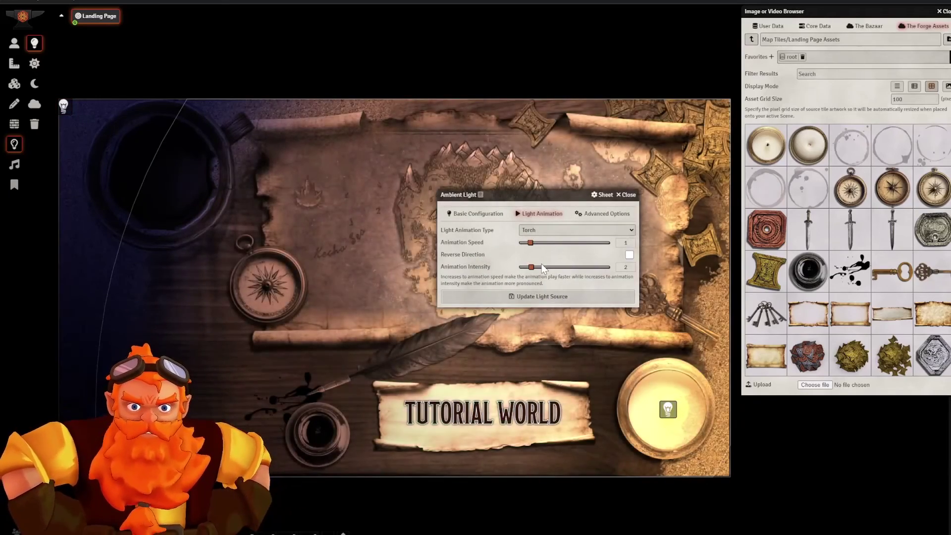
left_click(535, 297)
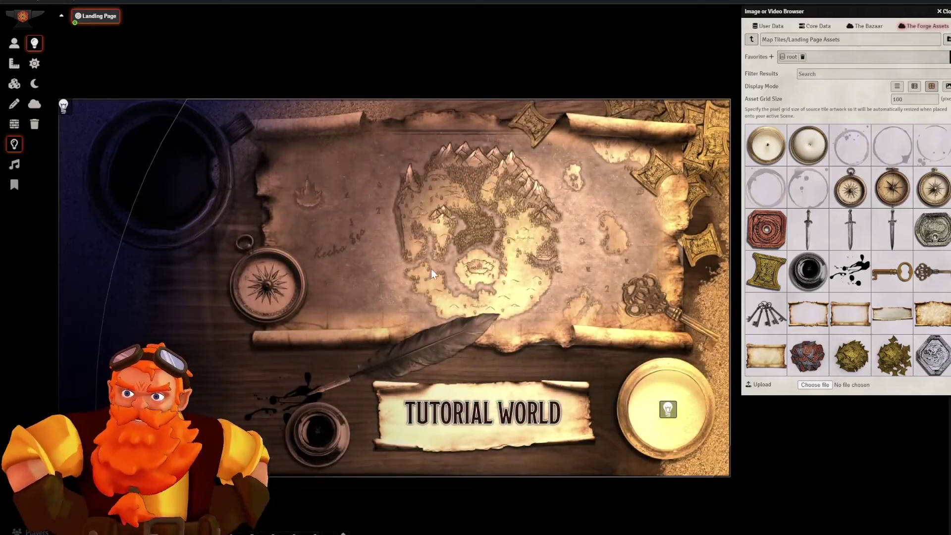